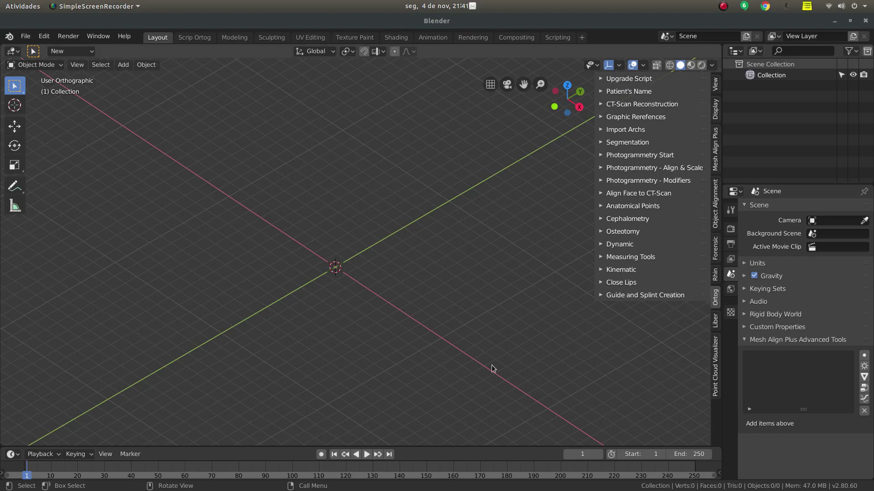
Orbit the empty scene and expand the Import Archs options in the Ortog sidebar
middle_click_drag(289, 285, 286, 286)
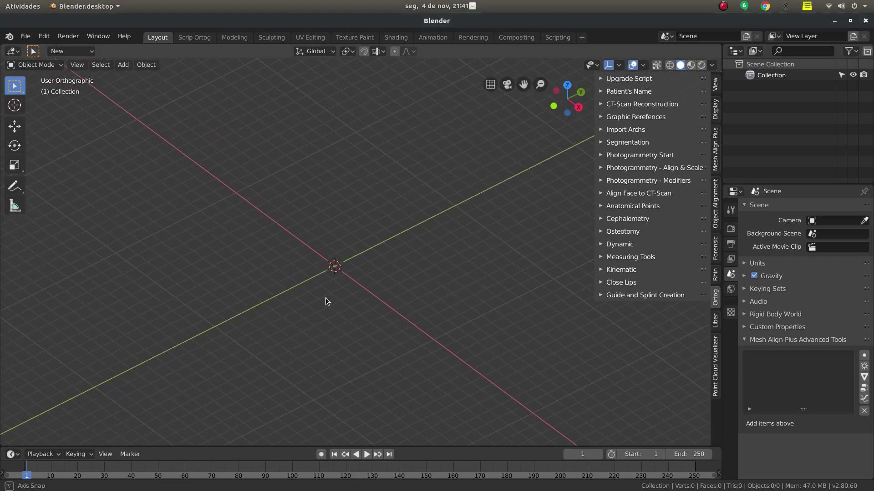
middle_click_drag(287, 285, 336, 309)
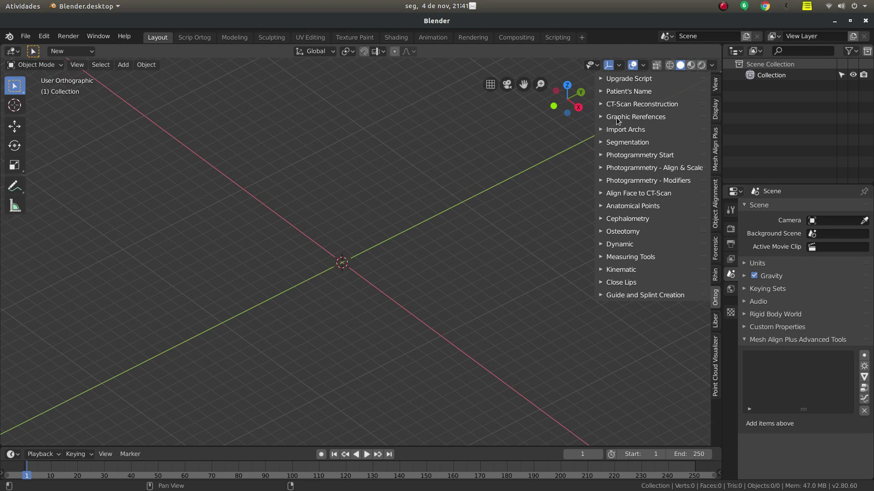
left_click(602, 131)
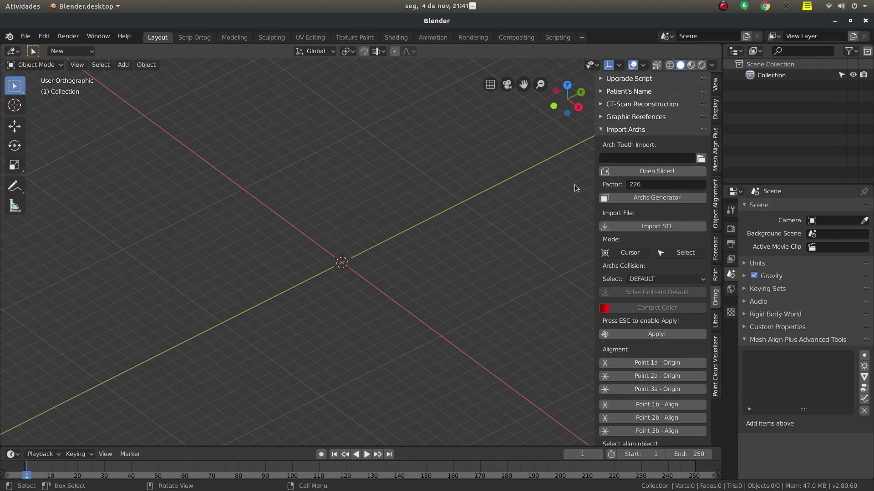
Choose the /home/linux3dcs/del/PESQUISA/ DICOM folder as the Arch Teeth Import source
left_click(700, 158)
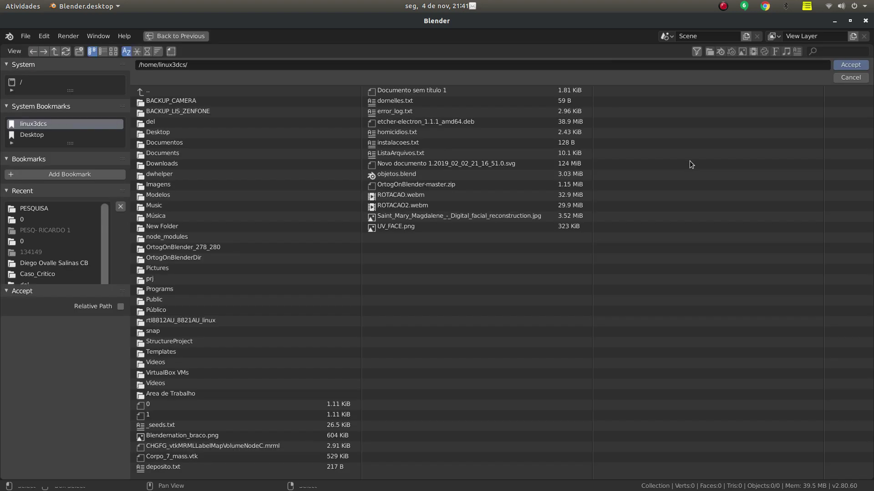
left_click(28, 210)
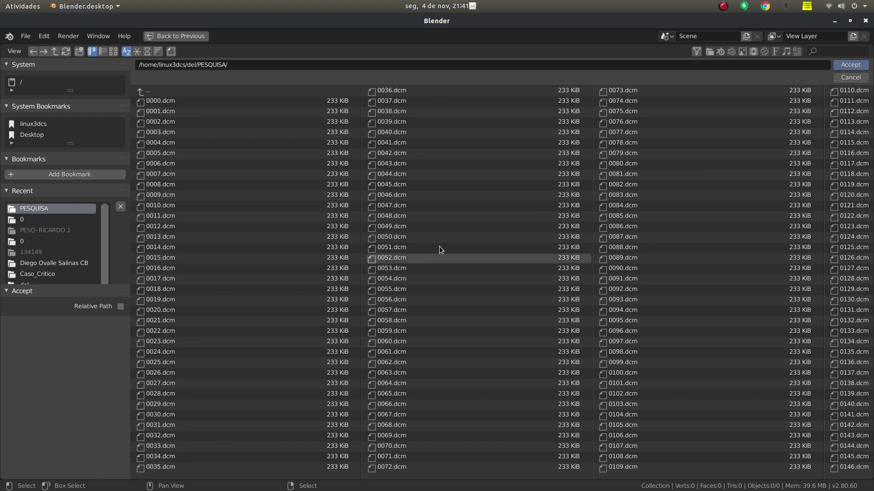
left_click(838, 67)
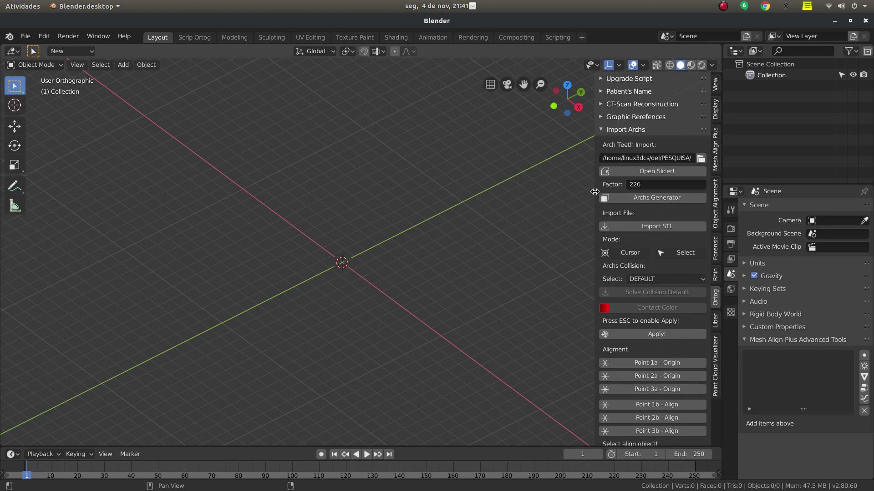
Widen the Ortog sidebar and launch 3D Slicer with the PESQUISA CT scan
left_click_drag(594, 191, 577, 190)
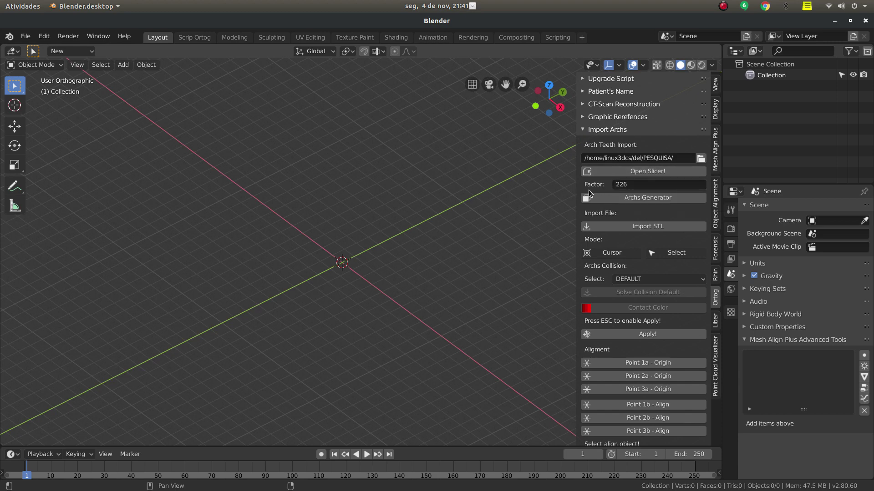
left_click(643, 175)
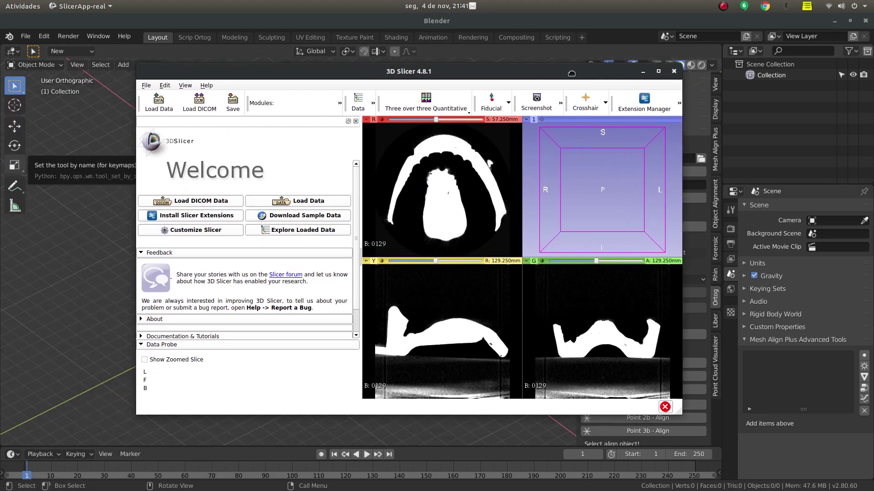
Maximize Slicer, create the 0129-label map, and set Threshold with label 9 'foreign object'
left_click(671, 74)
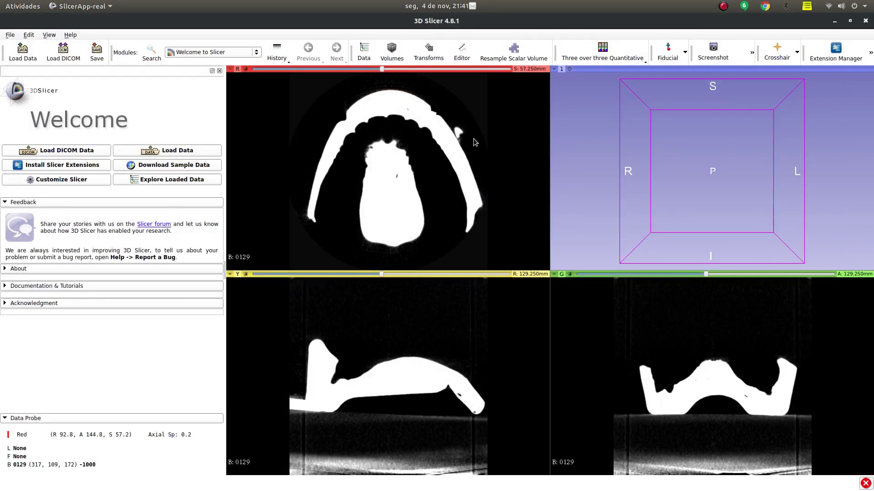
left_click(463, 51)
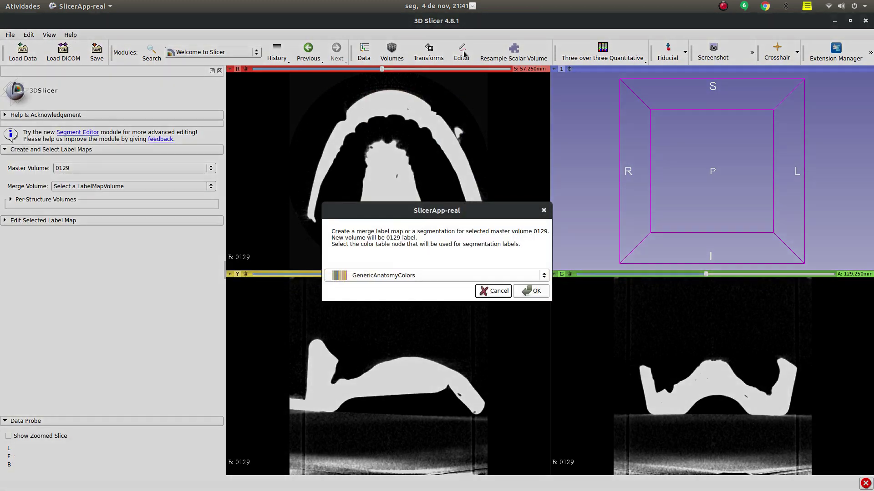
left_click(526, 293)
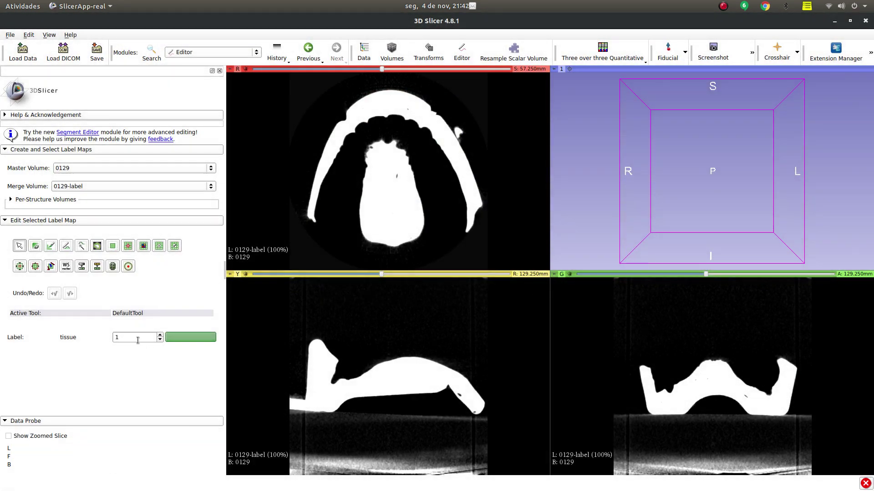
left_click(82, 267)
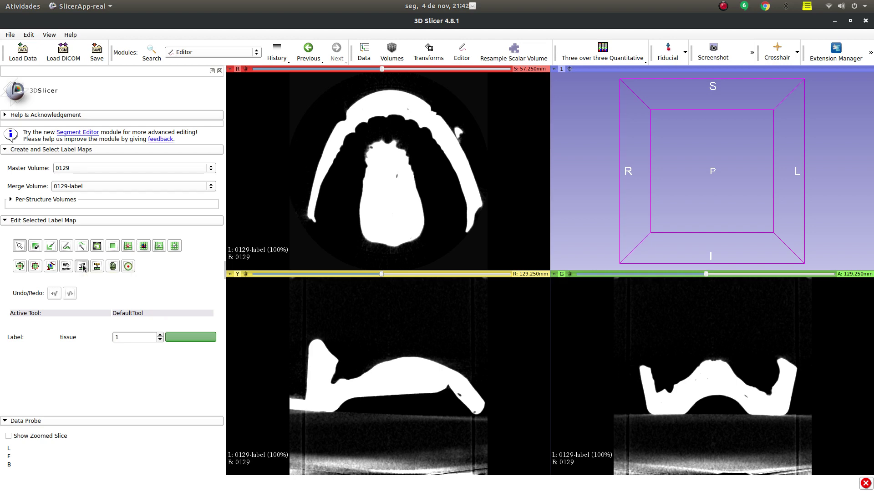
left_click(190, 342)
left_click(234, 276)
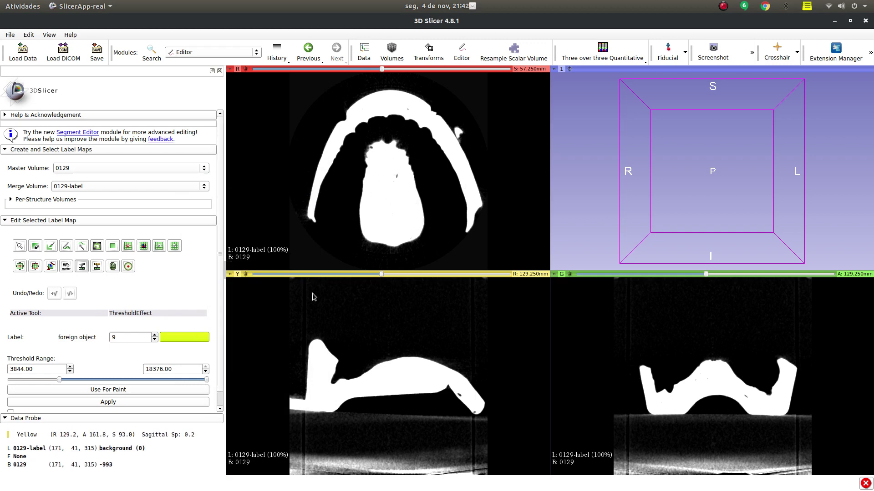
Lower the threshold minimum to -418.72, check the sagittal slice, then close Slicer
left_click_drag(218, 323, 220, 334)
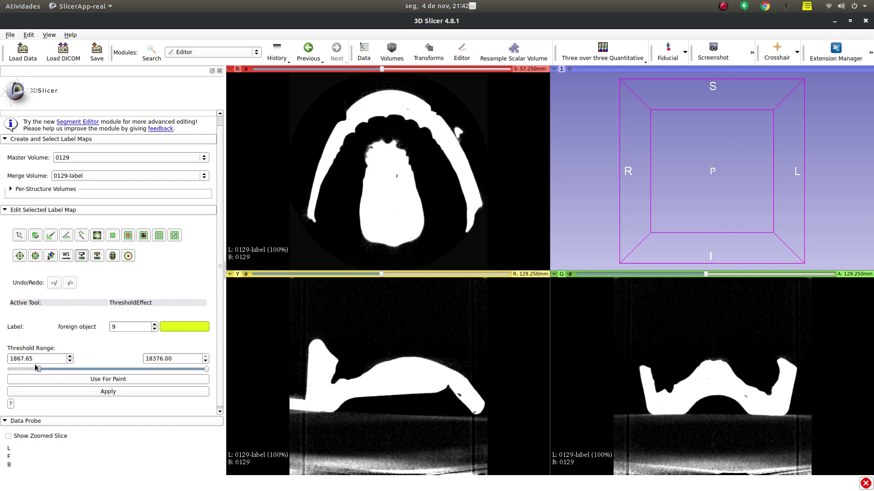
left_click_drag(24, 363, 17, 372)
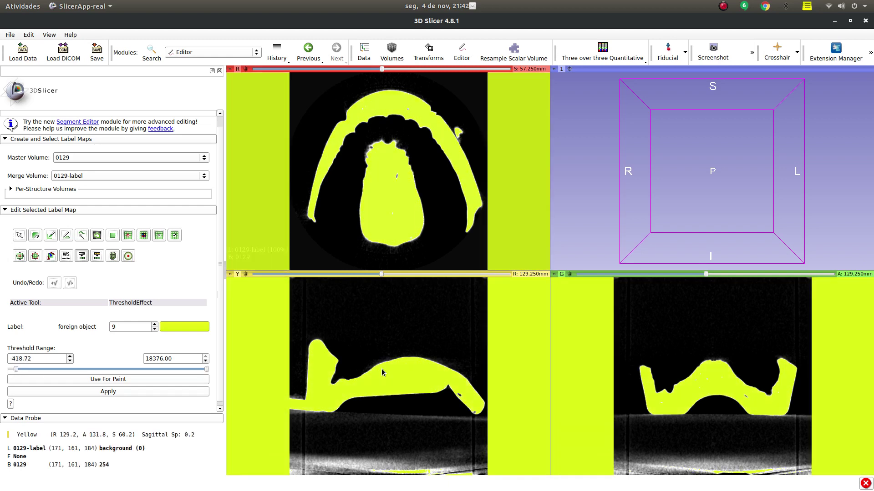
mouse_move(382, 274)
left_mouse_down()
mouse_move(283, 291)
mouse_move(471, 324)
mouse_move(339, 336)
mouse_move(400, 335)
mouse_move(414, 351)
left_mouse_up()
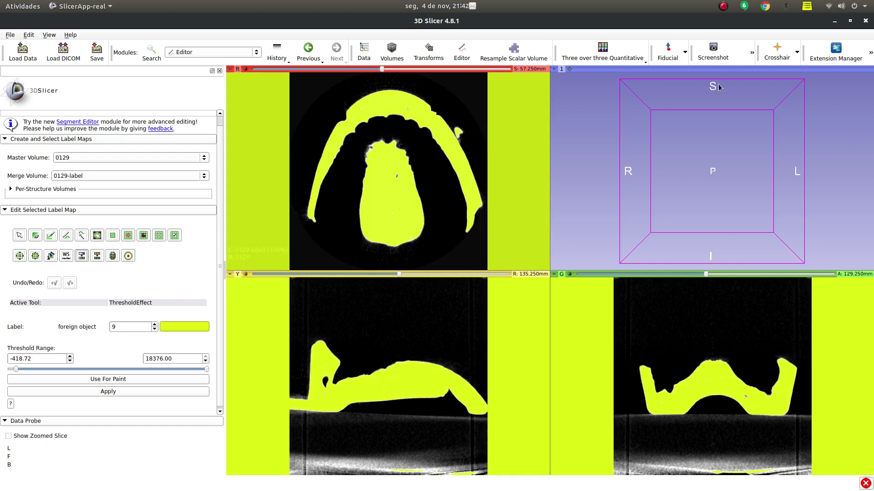
left_click(865, 22)
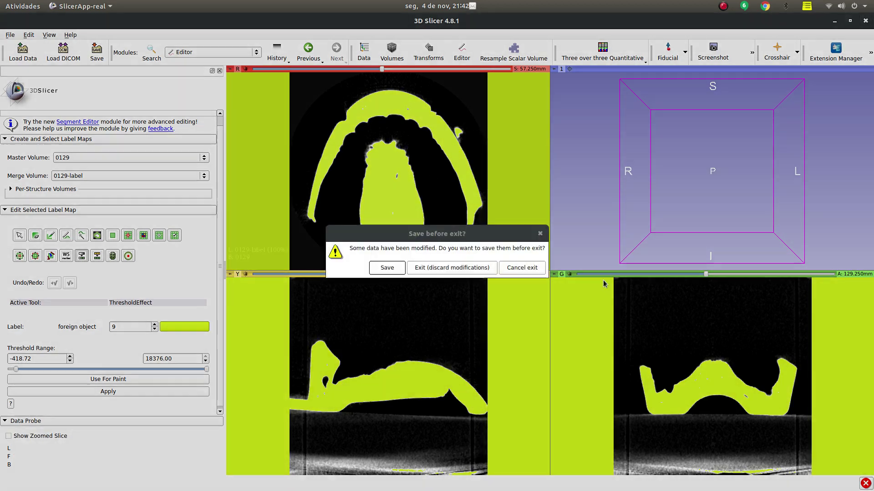
Save and exit Slicer, set the Factor to -420, and run Archs Generator
left_click(444, 268)
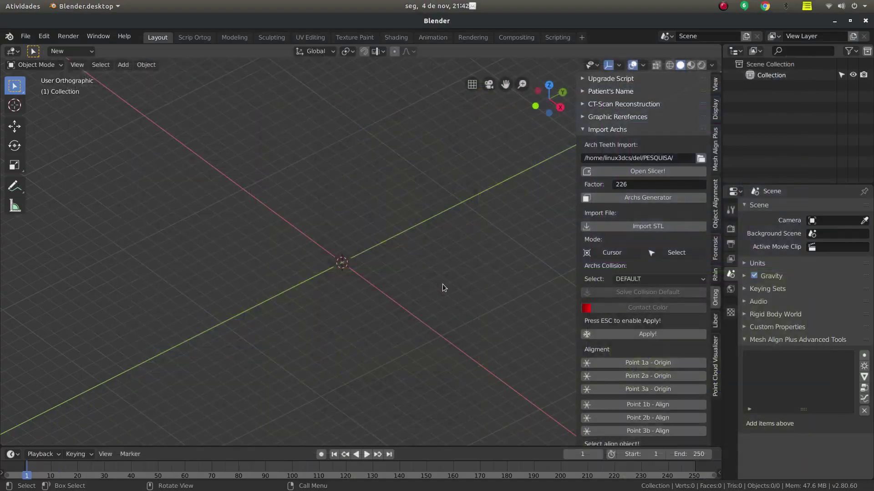
left_click(634, 183)
type("-420")
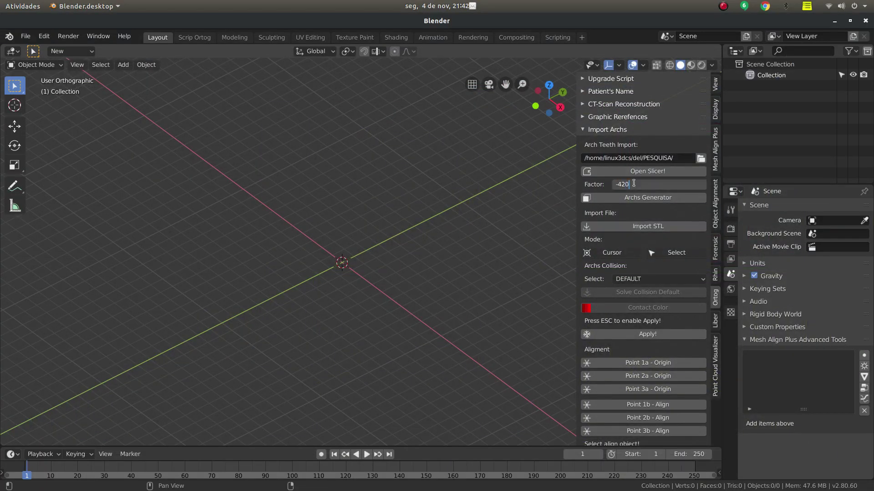
key("Return")
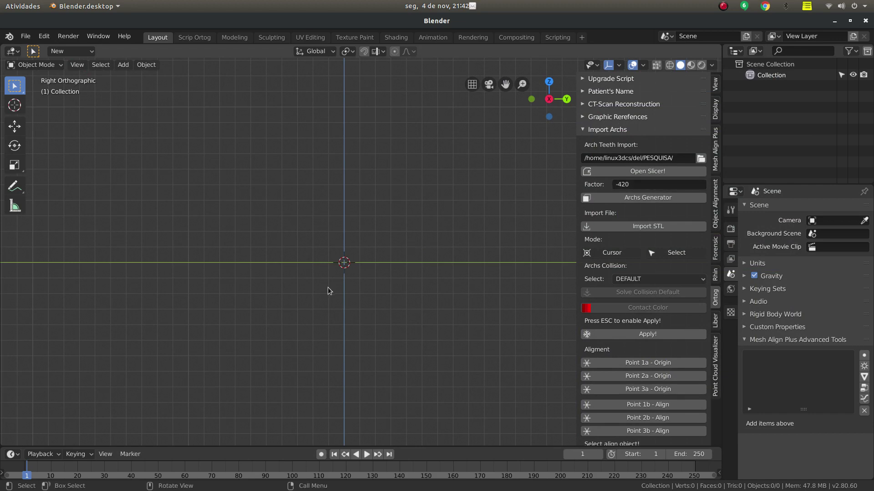
mouse_move(327, 288)
middle_mouse_down()
mouse_move(302, 297)
mouse_move(310, 309)
middle_mouse_up()
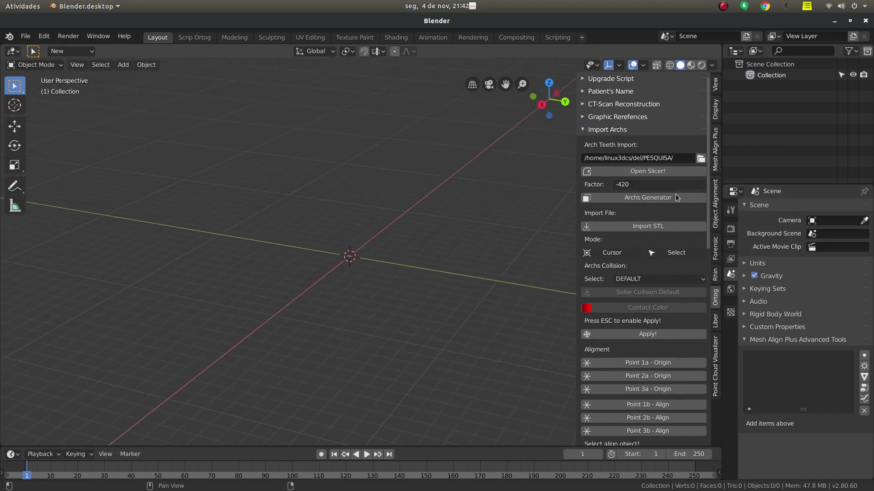
left_click(648, 199)
mouse_move(234, 486)
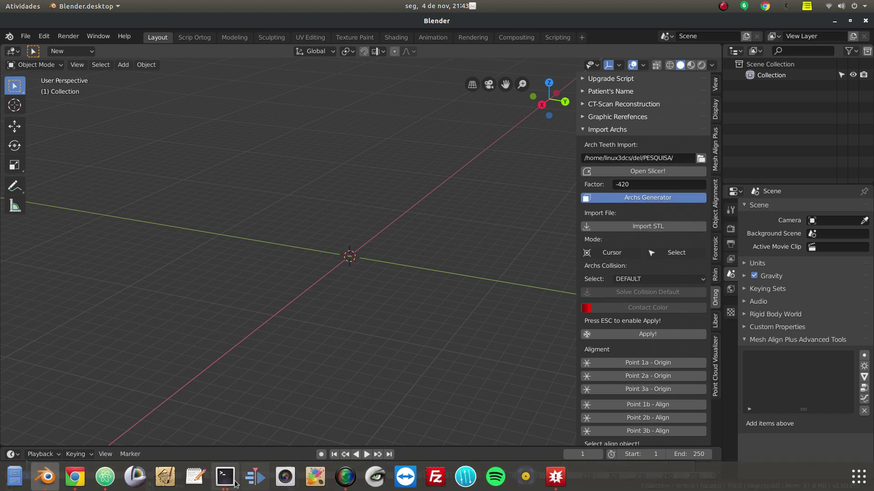
Watch terminal progress, move it aside, and view the imported 303,742-face Arch mesh
left_click(225, 477)
left_click(173, 392)
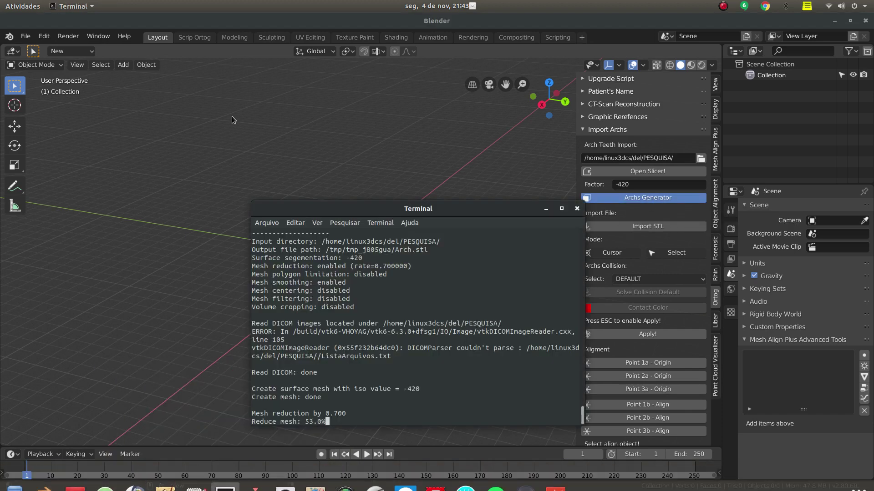
left_click_drag(447, 213, 354, 161)
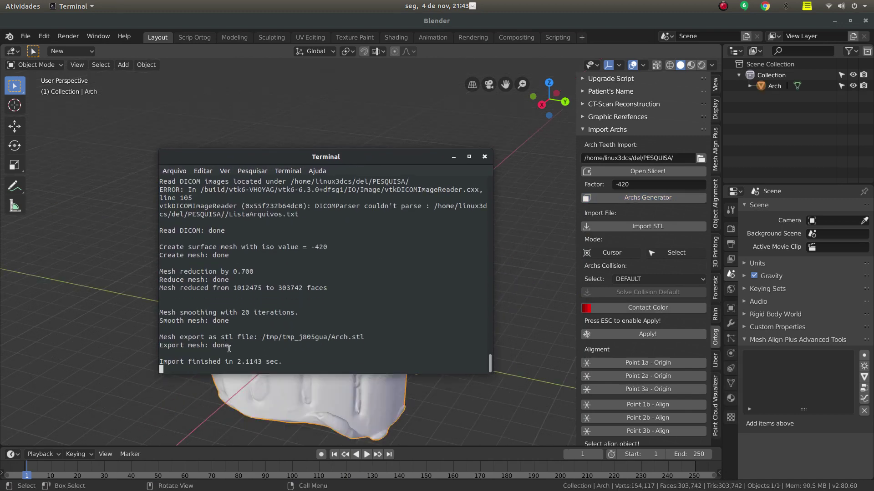
mouse_move(391, 158)
left_mouse_down()
mouse_move(693, 174)
mouse_move(689, 210)
left_mouse_up()
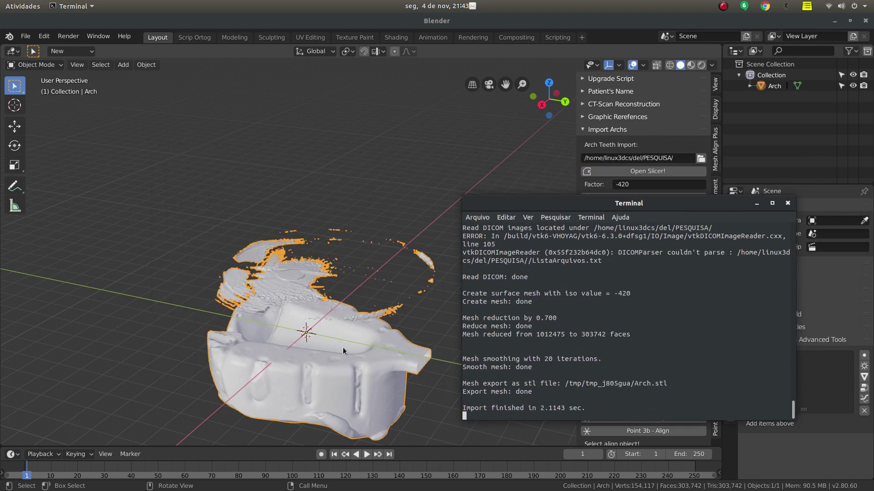
mouse_move(344, 351)
middle_mouse_down()
mouse_move(369, 287)
mouse_move(356, 308)
mouse_move(372, 333)
middle_mouse_up()
key("KP_5")
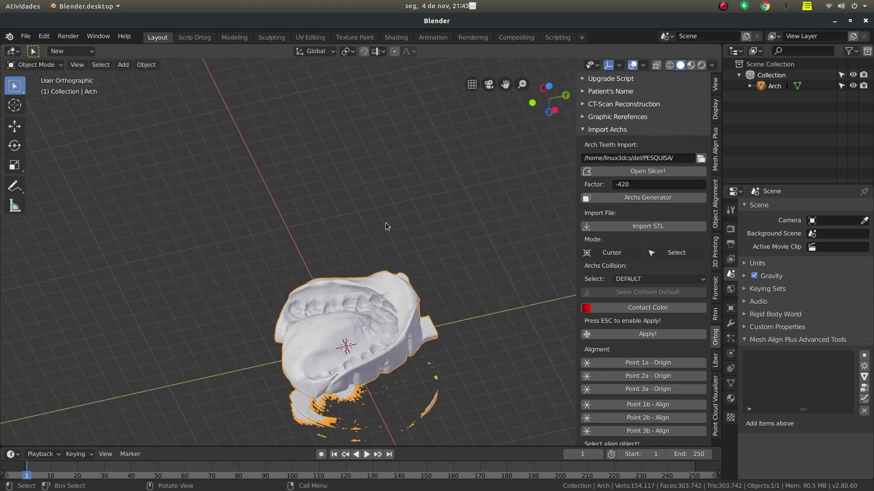
Orbit around the Arch mesh and toggle Edit Mode to reselect the whole mesh
scroll(372, 334, "up", 3)
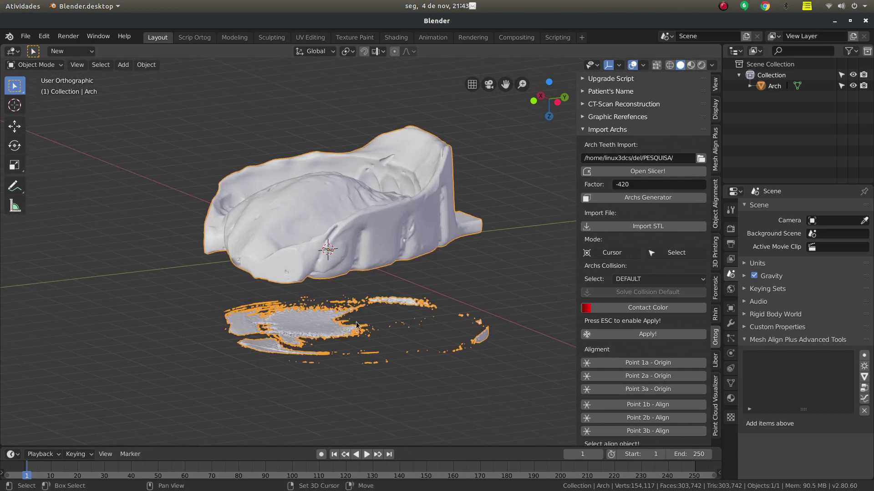
mouse_move(281, 349)
middle_mouse_down()
mouse_move(326, 368)
mouse_move(328, 323)
mouse_move(369, 254)
middle_mouse_up()
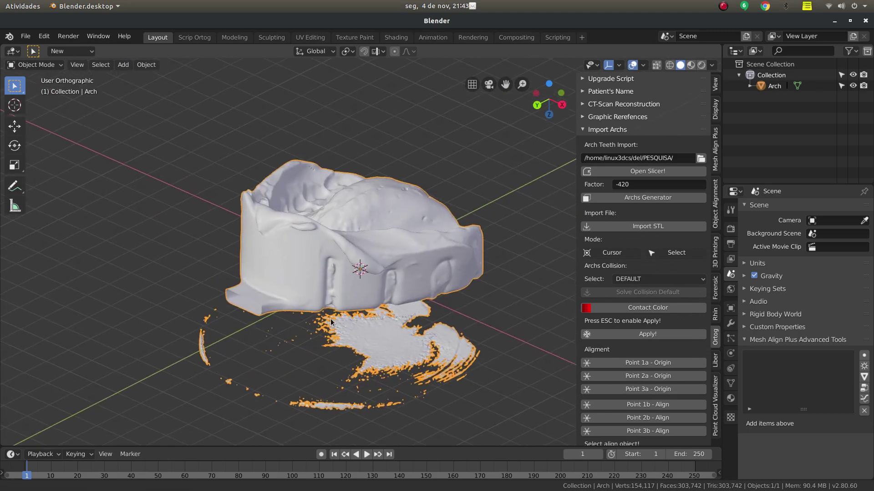
mouse_move(379, 222)
middle_mouse_down()
mouse_move(353, 219)
mouse_move(355, 236)
middle_mouse_up()
key("Tab")
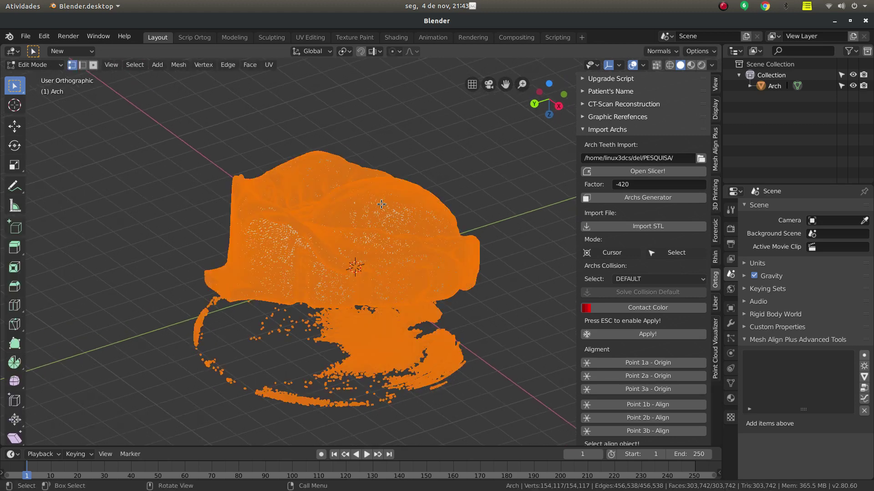
key("alt+a")
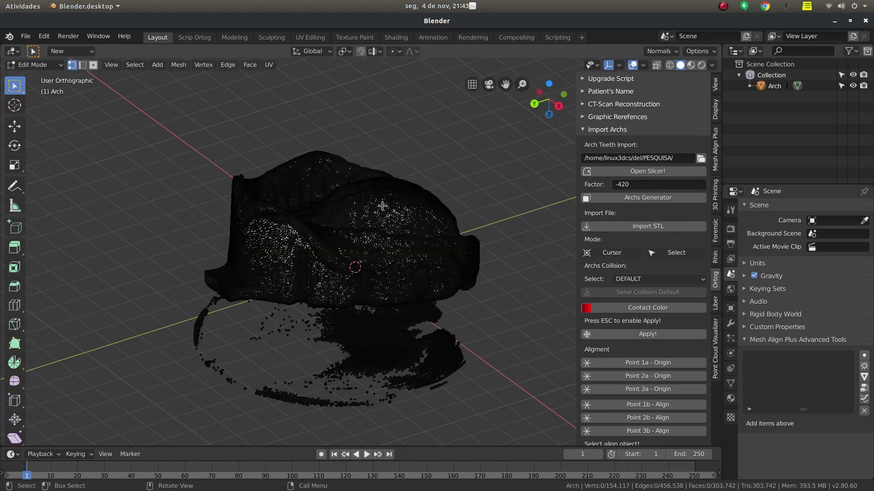
key("a")
key("Tab")
Switch to the 3D Cursor tool with Surface Project and orbit to a low side view
middle_click_drag(385, 245, 389, 260)
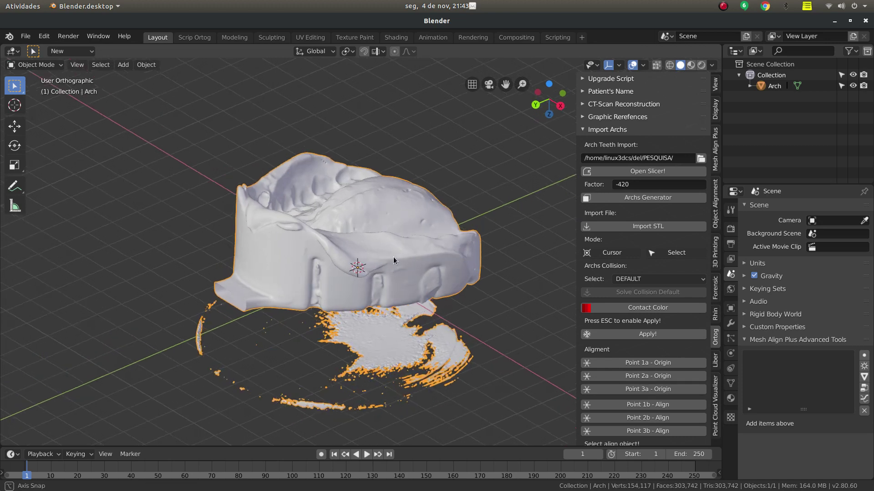
left_click(13, 106)
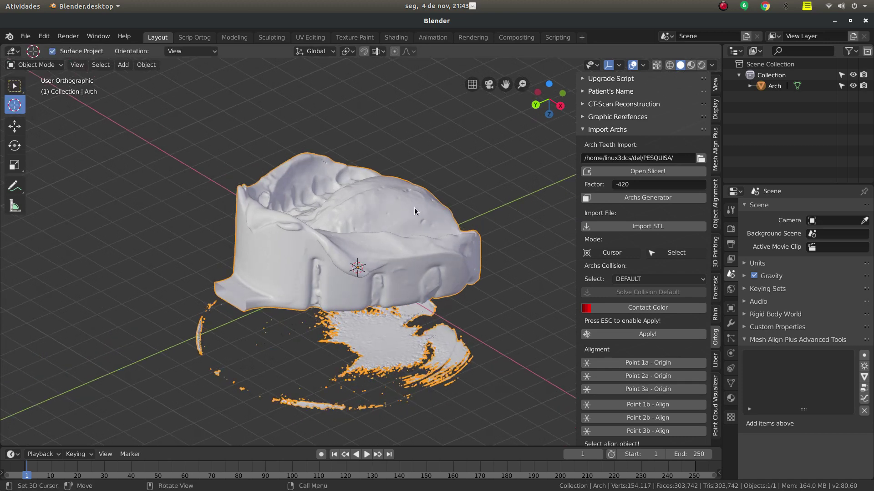
mouse_move(397, 233)
middle_mouse_down()
mouse_move(385, 270)
mouse_move(410, 271)
middle_mouse_up()
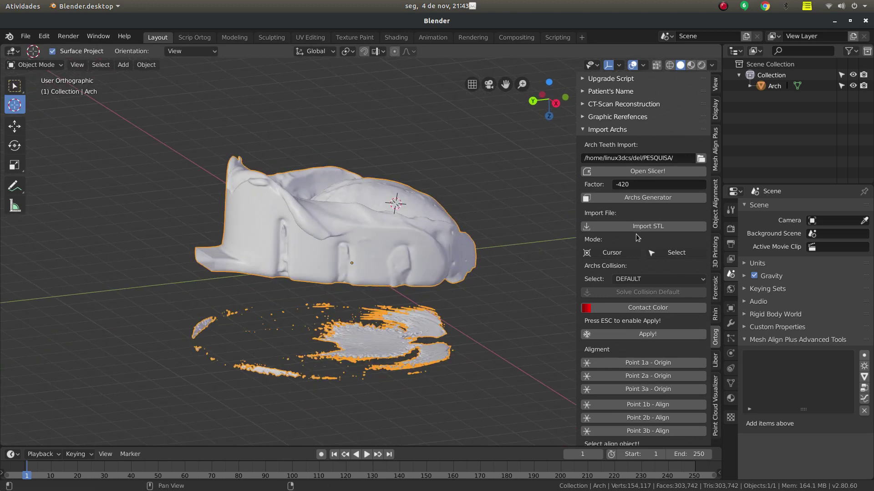
Run Separate Linked from Segmentation, leaving a clean 184,075-face Arch with debris in Arch.001
left_click(583, 131)
left_click(597, 142)
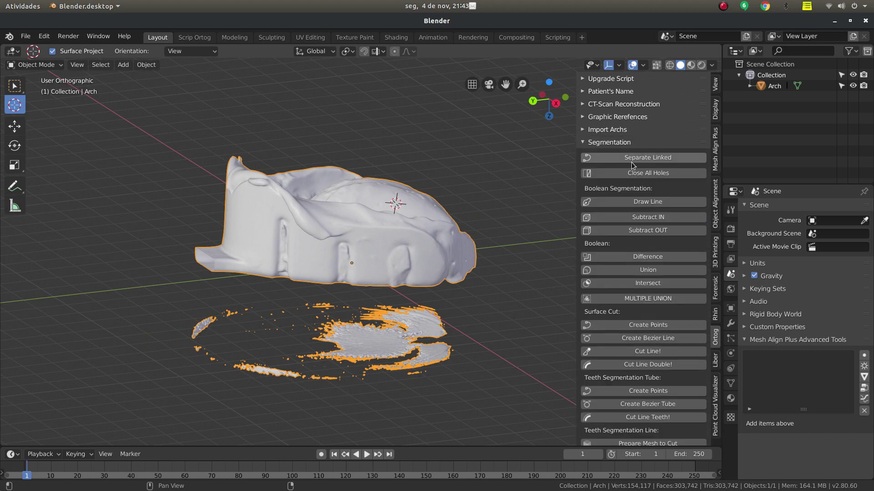
left_click(638, 157)
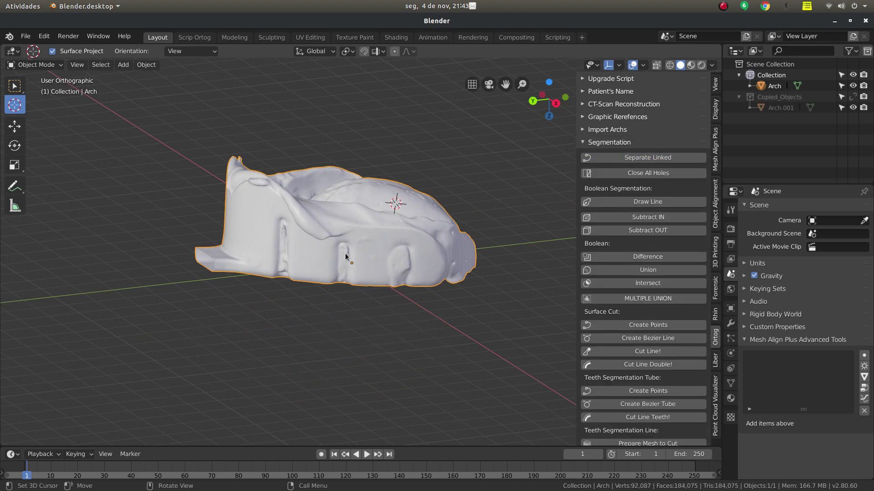
mouse_move(346, 253)
middle_mouse_down()
mouse_move(349, 202)
mouse_move(351, 322)
middle_mouse_up()
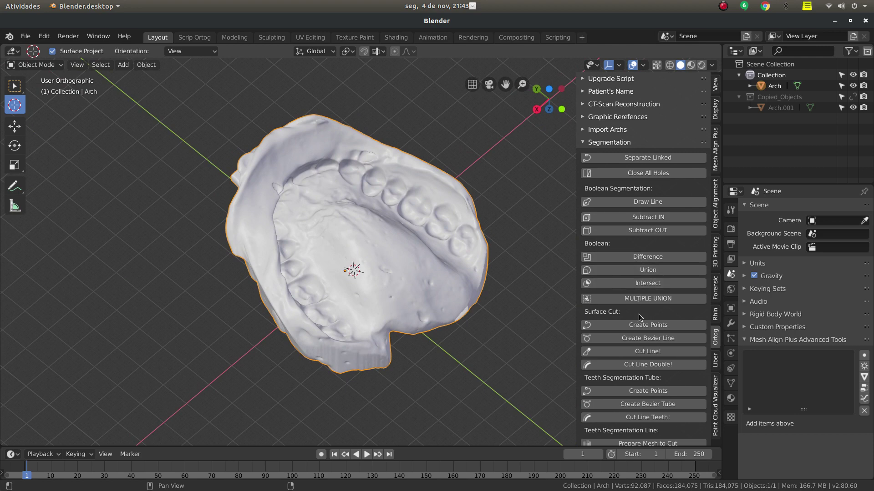
Scroll down the Segmentation panel and switch to a front view of the arch
scroll(640, 317, "down", 2)
scroll(640, 279, "down", 3)
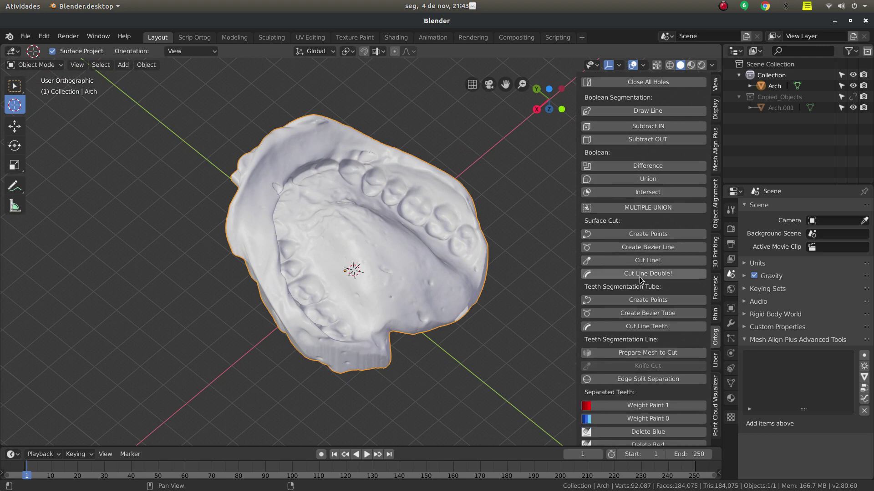
scroll(640, 279, "down", 2)
scroll(640, 279, "down", 2)
scroll(641, 279, "down", 2)
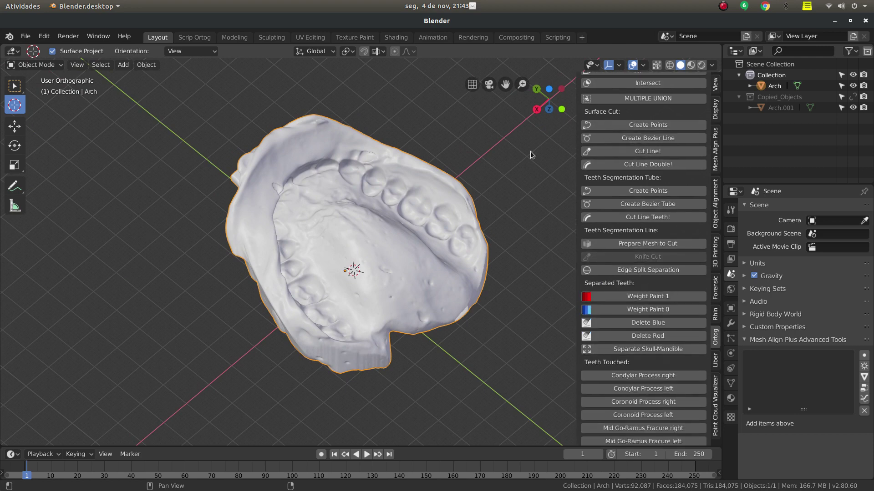
mouse_move(531, 155)
middle_mouse_down()
mouse_move(345, 272)
mouse_move(312, 276)
mouse_move(360, 321)
mouse_move(288, 296)
mouse_move(319, 332)
mouse_move(296, 281)
mouse_move(342, 297)
mouse_move(345, 311)
middle_mouse_up()
scroll(288, 296, "up", 3)
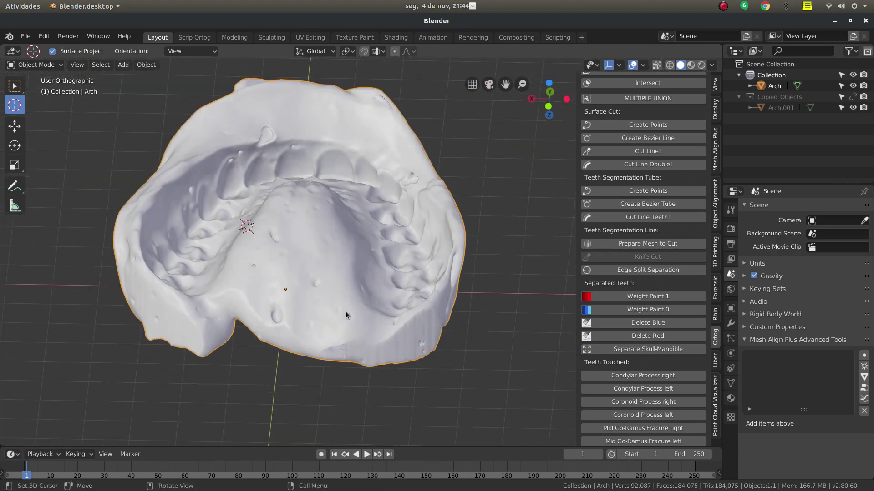
key("KP_1")
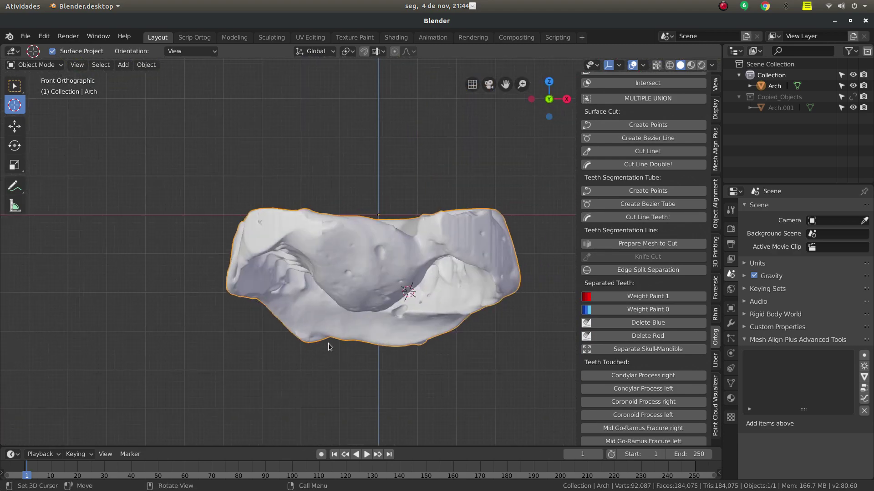
Box-select the left part of the arch, then orbit down onto the teeth
key("b")
left_click_drag(172, 168, 298, 361)
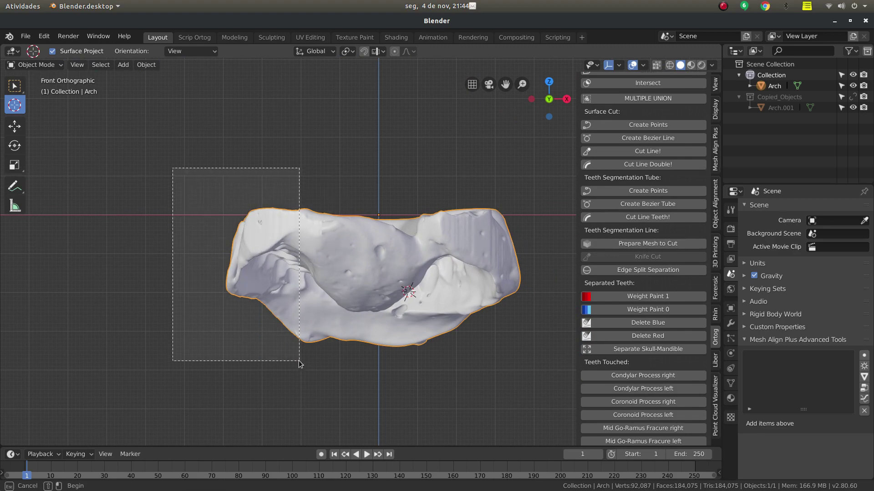
mouse_move(299, 359)
middle_mouse_down()
mouse_move(342, 361)
mouse_move(384, 347)
mouse_move(243, 312)
mouse_move(277, 272)
mouse_move(346, 302)
mouse_move(324, 318)
mouse_move(160, 222)
middle_mouse_up()
scroll(276, 272, "up", 3)
scroll(282, 310, "up", 3)
mouse_move(195, 264)
middle_mouse_down()
mouse_move(215, 264)
mouse_move(235, 309)
mouse_move(248, 301)
mouse_move(251, 321)
mouse_move(339, 322)
mouse_move(372, 373)
mouse_move(422, 356)
mouse_move(392, 345)
mouse_move(436, 322)
mouse_move(410, 331)
mouse_move(334, 259)
middle_mouse_up()
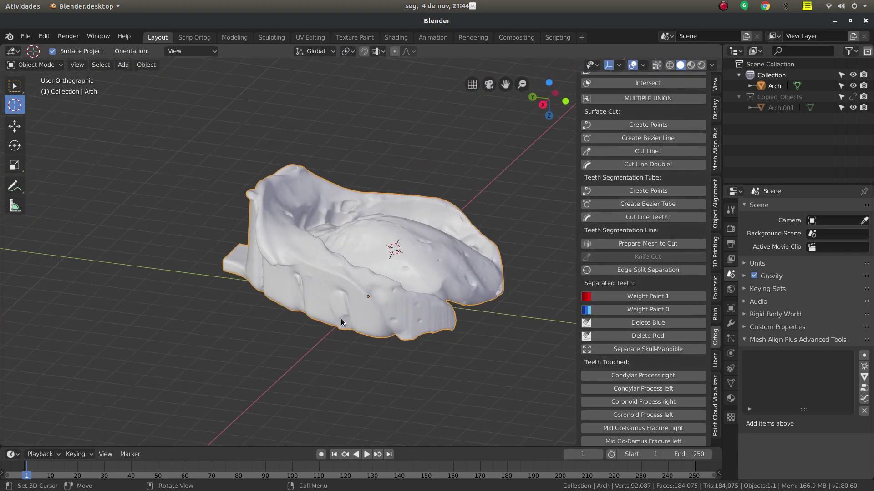
mouse_move(341, 322)
middle_mouse_down()
mouse_move(321, 362)
mouse_move(327, 353)
mouse_move(333, 369)
mouse_move(312, 347)
mouse_move(319, 351)
middle_mouse_up()
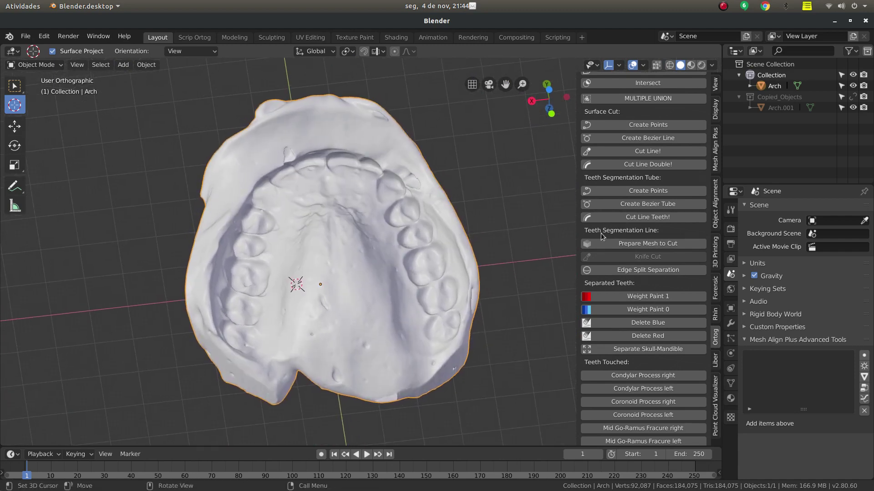
Drop the first two green cut points, PT_Linha and PT_Linha.001, on the palate
left_click(618, 126)
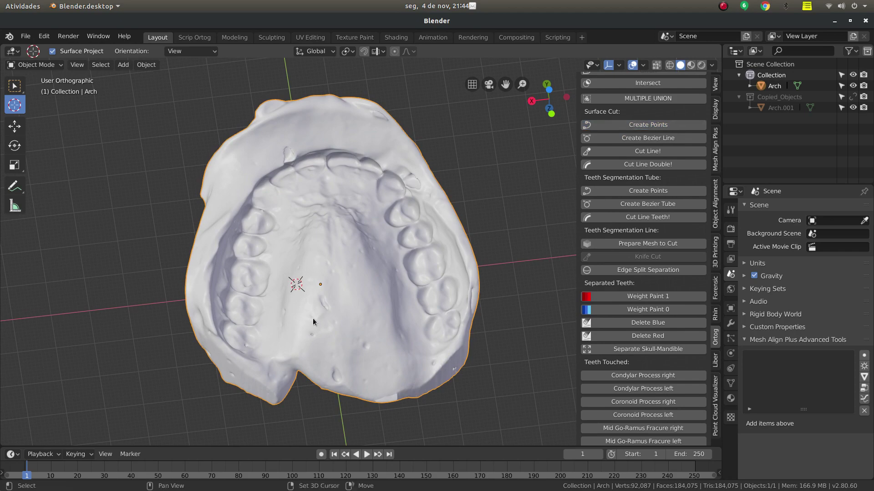
middle_click_drag(313, 318, 362, 320)
scroll(357, 329, "up", 3)
scroll(386, 304, "up", 2)
scroll(386, 304, "up", 2)
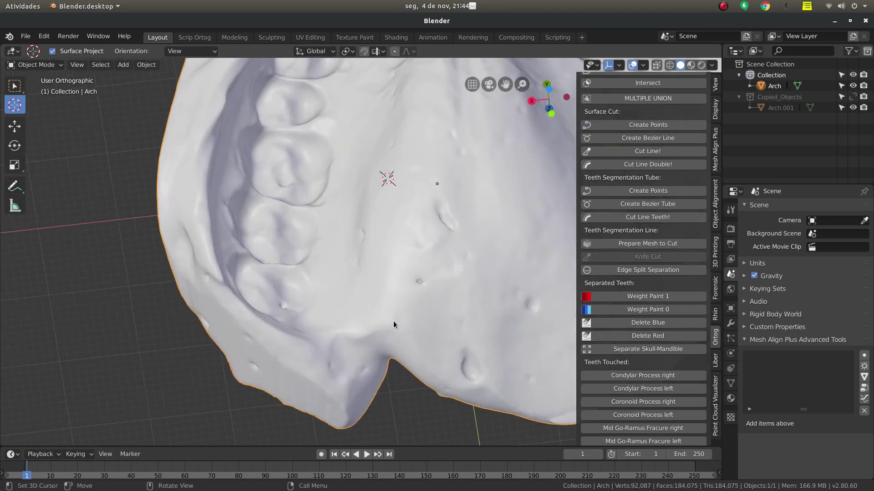
scroll(393, 321, "up", 1)
scroll(389, 311, "up", 1)
scroll(394, 313, "up", 1)
left_click(398, 329)
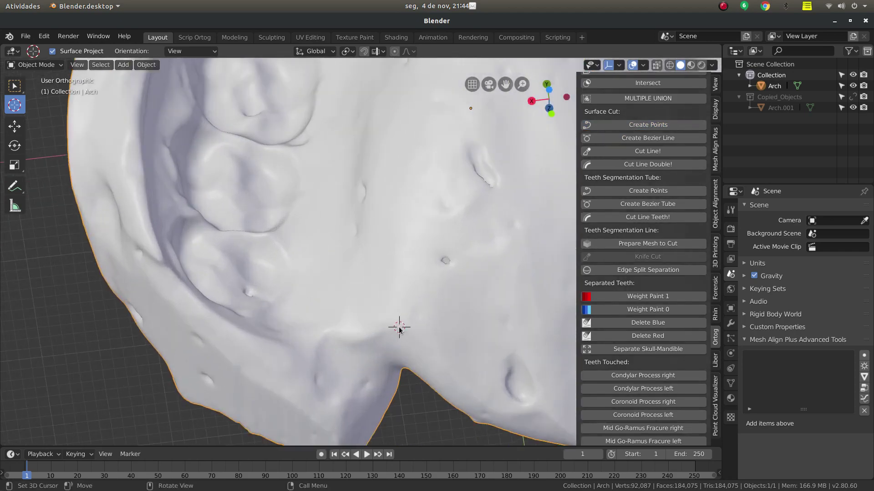
left_click(370, 330)
Add a run of green cut points along the front outer rim of the arch
left_click(342, 334)
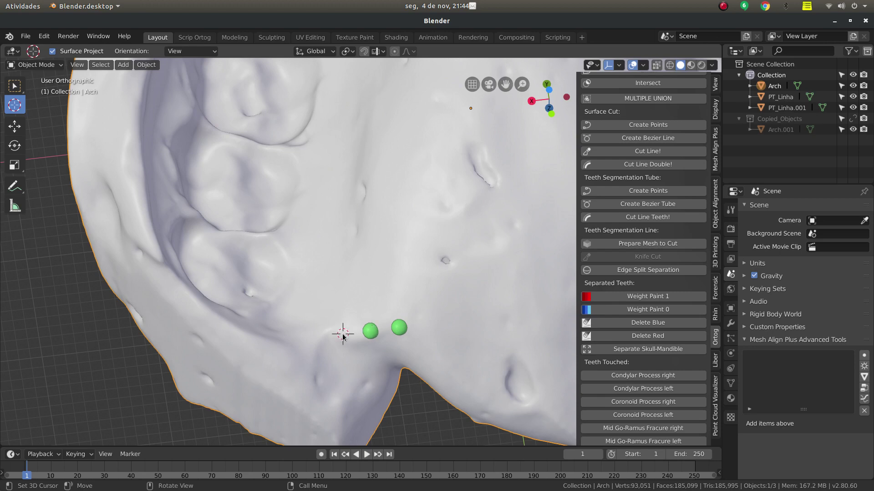
left_click(301, 346)
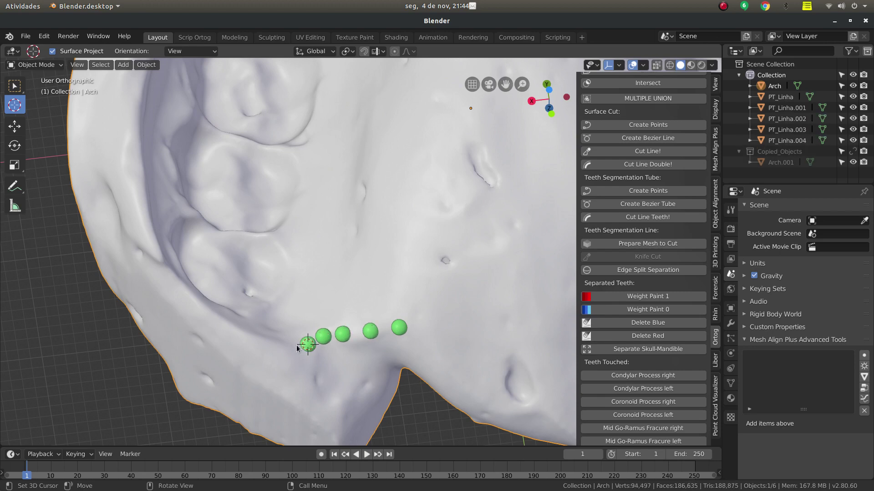
left_click(284, 348)
mouse_move(284, 347)
middle_mouse_down()
mouse_move(194, 302)
mouse_move(299, 383)
middle_mouse_up()
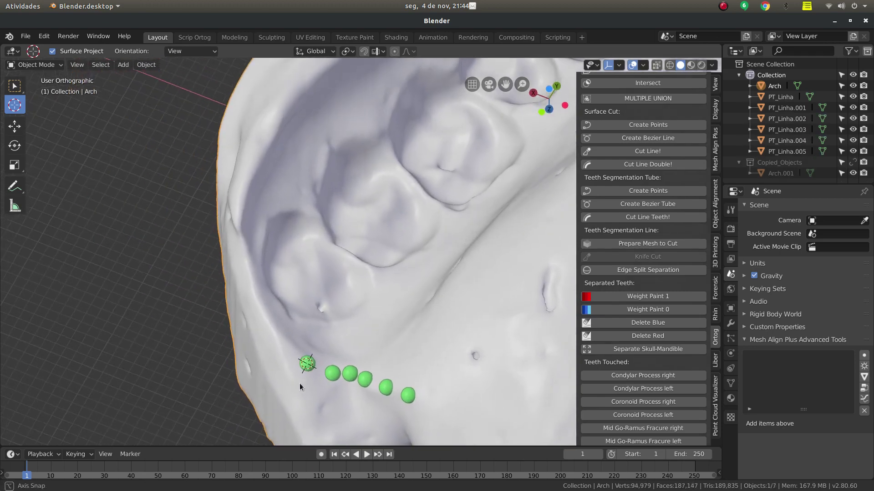
left_click(274, 333)
left_click(258, 311)
middle_click_drag(258, 310, 344, 329)
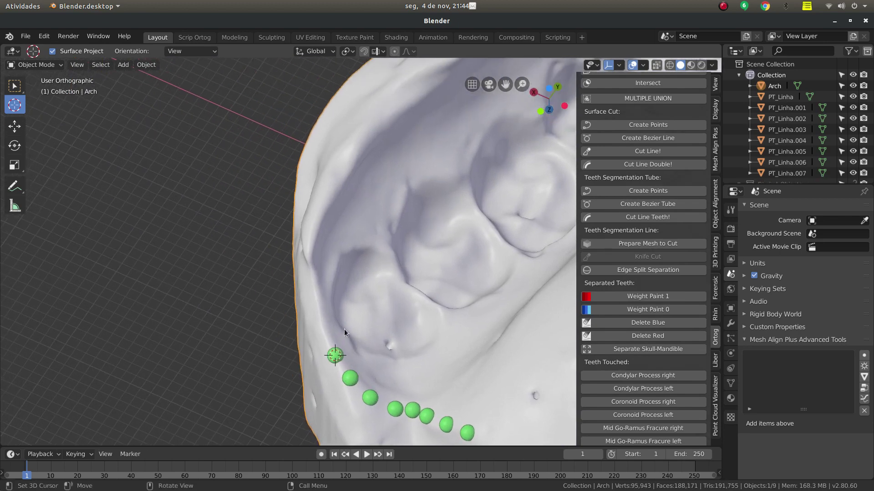
scroll(304, 357, "up", 3)
Continue the cut points along the outer edge and up the arch side
left_click(308, 369)
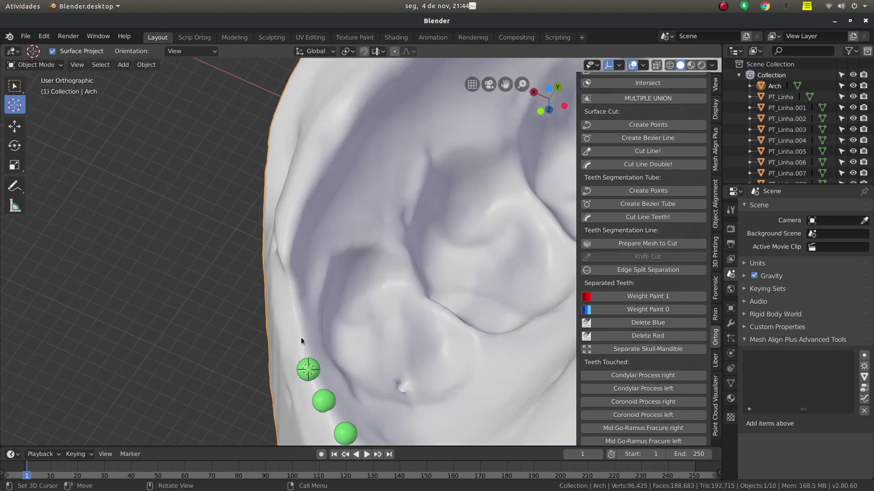
left_click(302, 336)
middle_click_drag(297, 304, 366, 376)
scroll(362, 355, "down", 2)
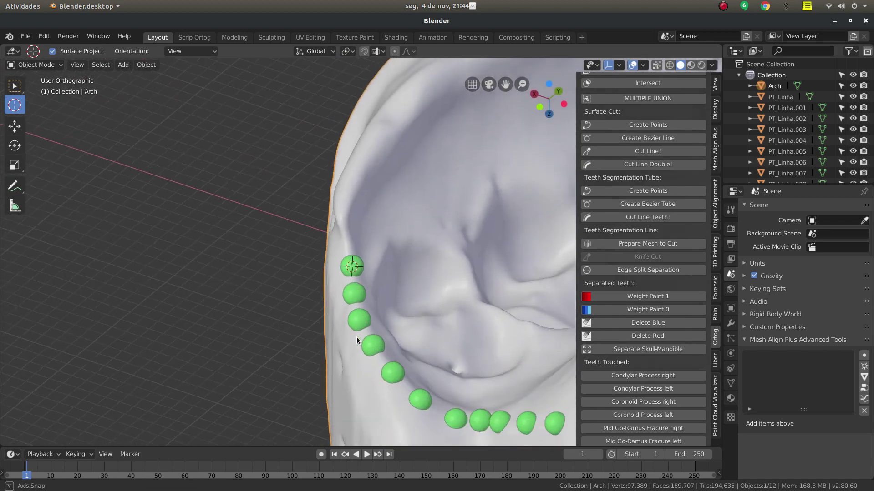
scroll(361, 282, "up", 5)
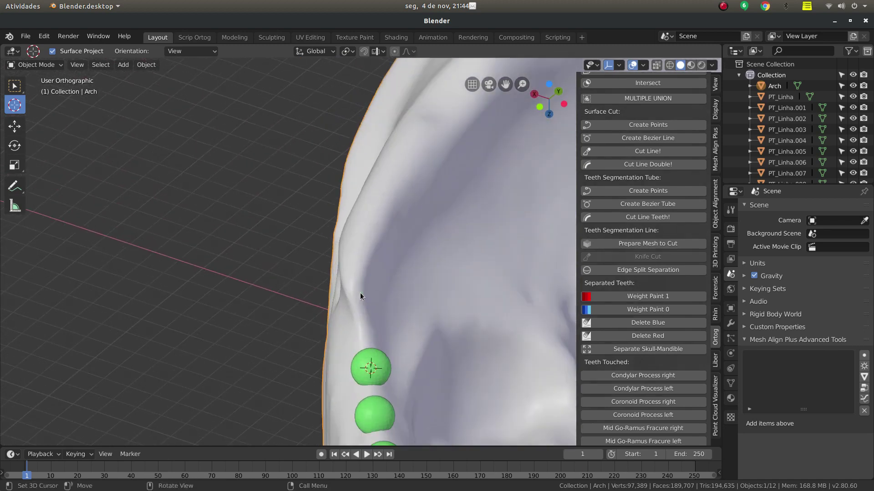
left_click(362, 326)
left_click(369, 237)
scroll(378, 228, "down", 2)
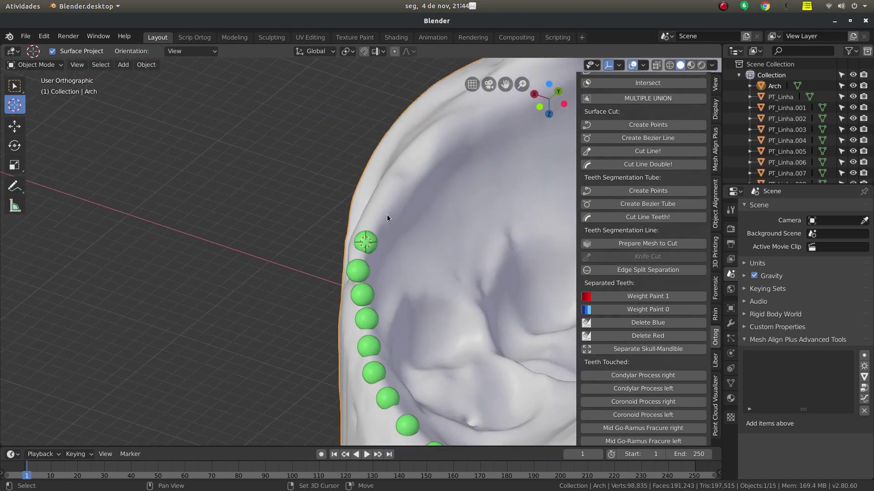
middle_click_drag(387, 215, 339, 329, "shift")
Extend the point chain along the rim until it reaches the raised ridge
left_click(345, 323)
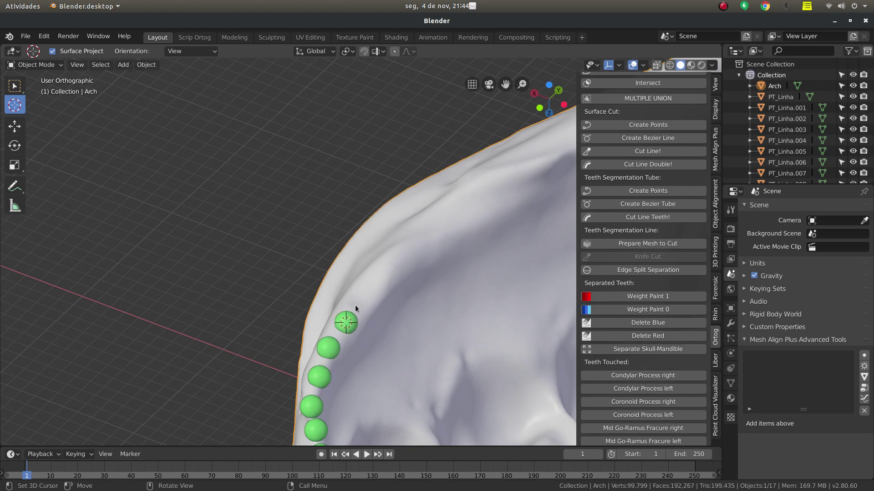
left_click(358, 299)
left_click(396, 263)
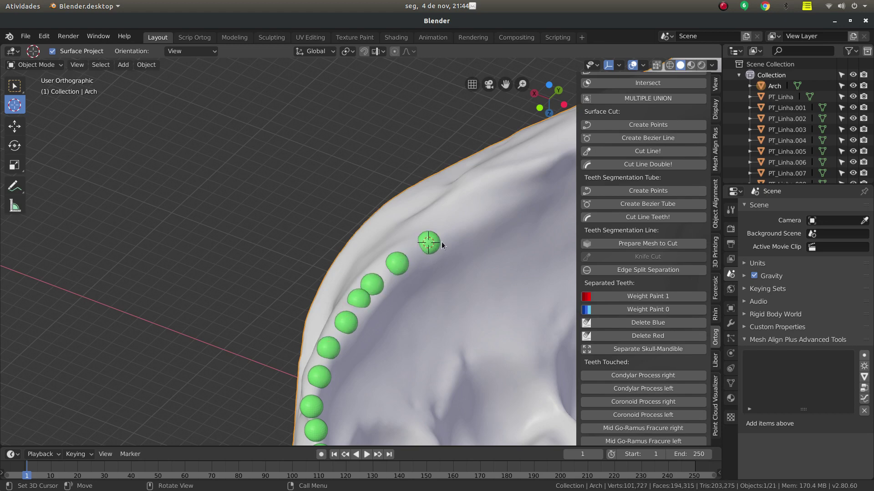
middle_click_drag(441, 243, 284, 360, "shift")
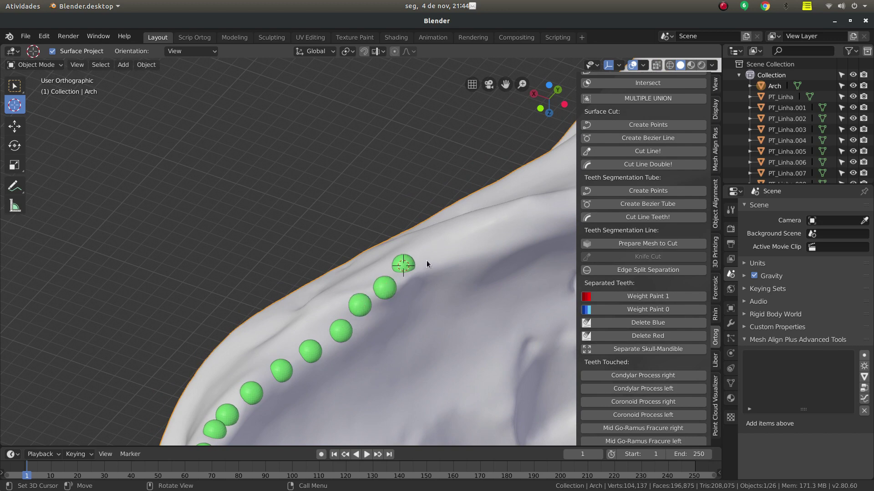
mouse_move(426, 261)
middle_mouse_down()
mouse_move(325, 338)
mouse_move(304, 319)
mouse_move(312, 377)
middle_mouse_up()
left_click(315, 310)
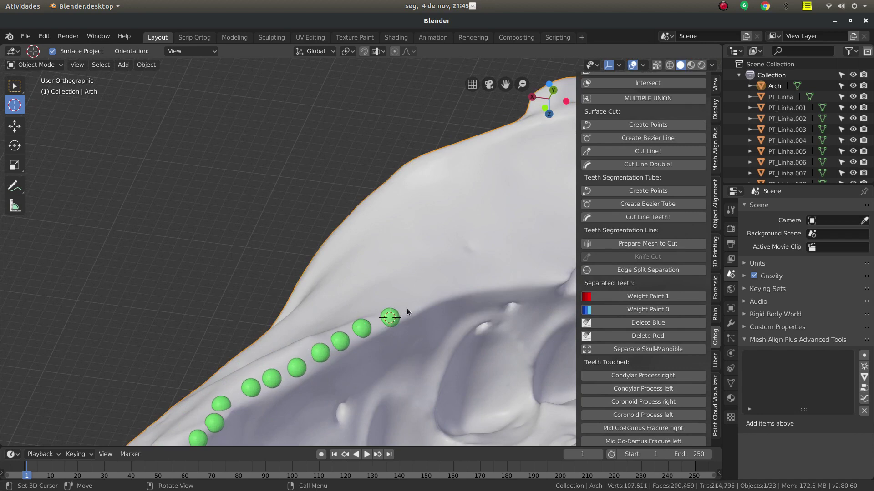
left_click(411, 307)
mouse_move(411, 307)
middle_mouse_down()
mouse_move(351, 342)
mouse_move(473, 302)
mouse_move(457, 288)
mouse_move(320, 359)
middle_mouse_up()
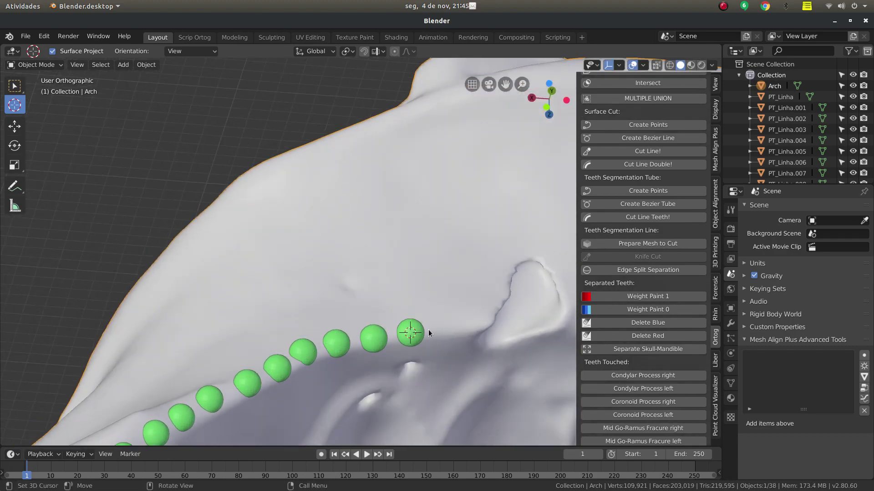
left_click(466, 324)
middle_click_drag(466, 324, 402, 365)
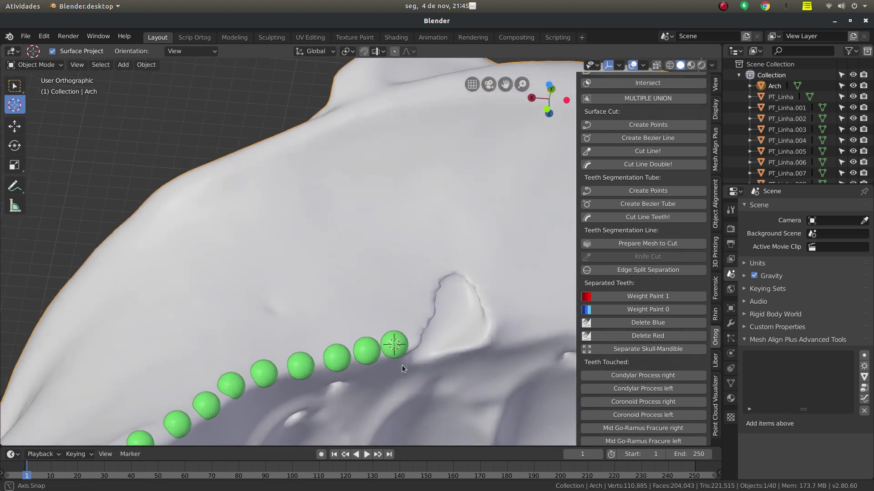
left_click(416, 319)
Add cut points beside and just past the raised ridge
left_click(420, 290)
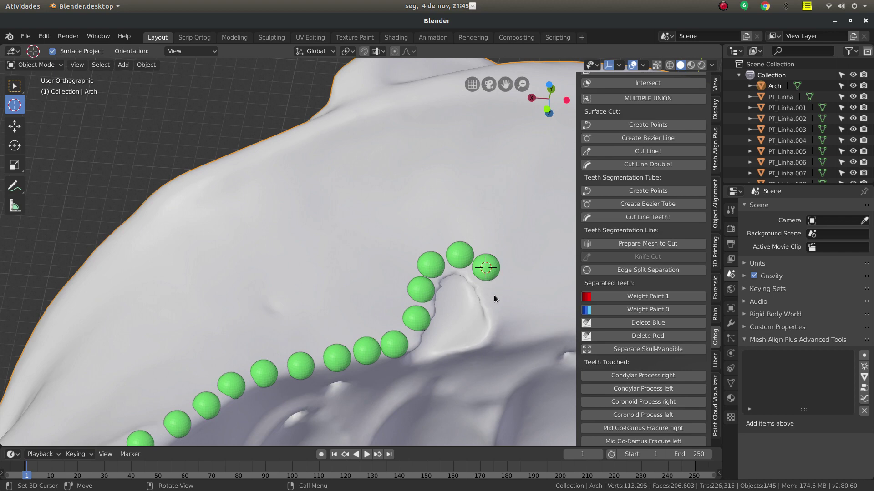
mouse_move(503, 350)
middle_mouse_down()
mouse_move(308, 322)
mouse_move(353, 347)
middle_mouse_up()
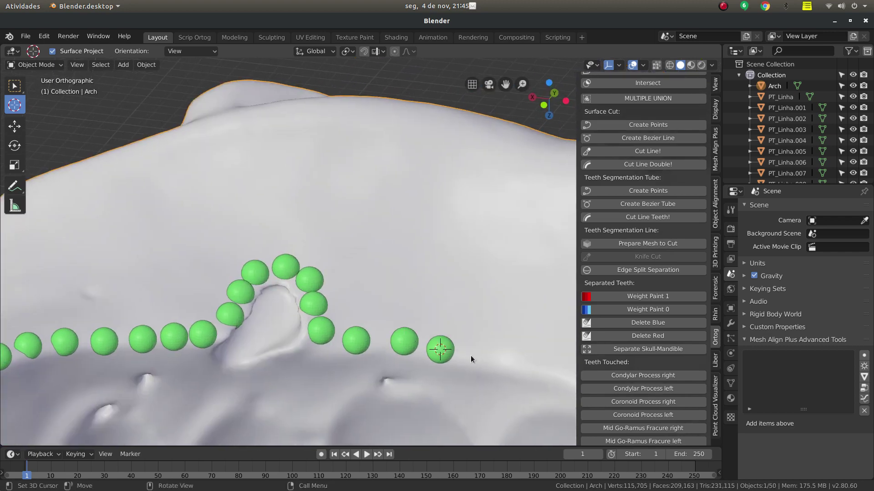
mouse_move(479, 362)
middle_mouse_down()
mouse_move(326, 347)
mouse_move(400, 368)
mouse_move(326, 331)
mouse_move(284, 339)
mouse_move(274, 289)
mouse_move(273, 307)
mouse_move(314, 291)
mouse_move(288, 307)
middle_mouse_up()
scroll(253, 319, "down", 3)
scroll(303, 300, "up", 2)
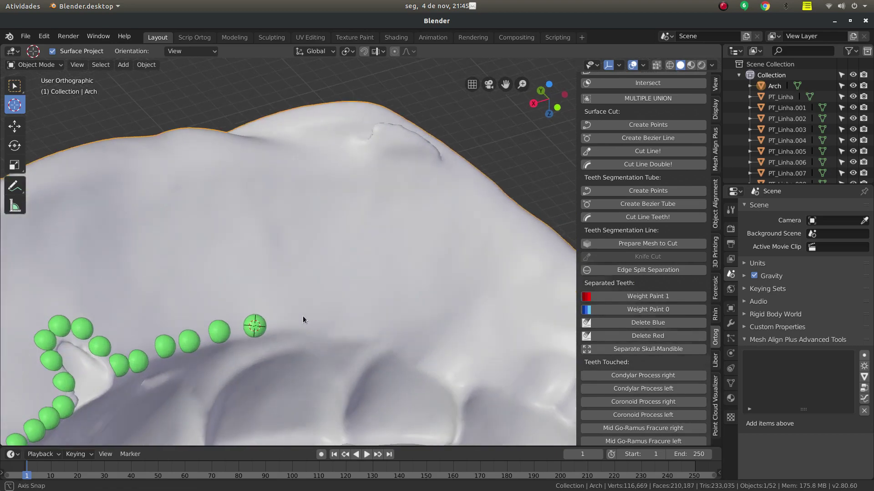
scroll(302, 316, "up", 2)
left_click(332, 315)
scroll(332, 315, "down", 1)
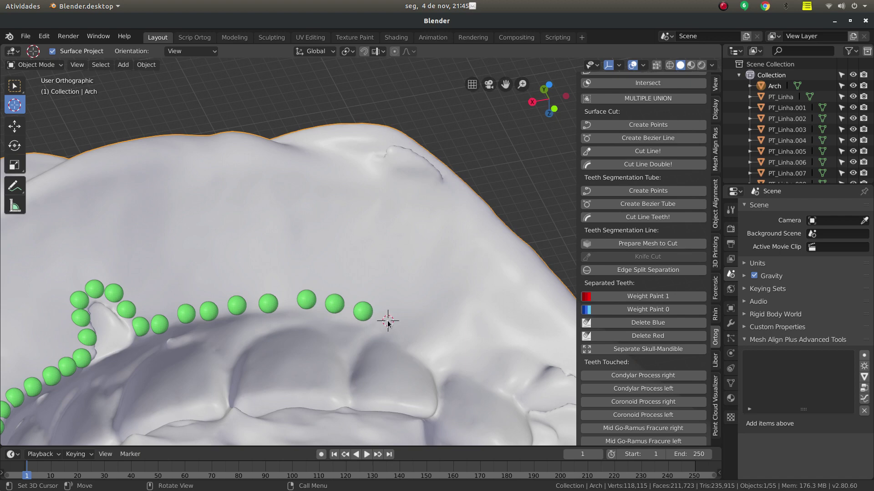
mouse_move(388, 323)
middle_mouse_down()
mouse_move(403, 336)
mouse_move(354, 290)
middle_mouse_up()
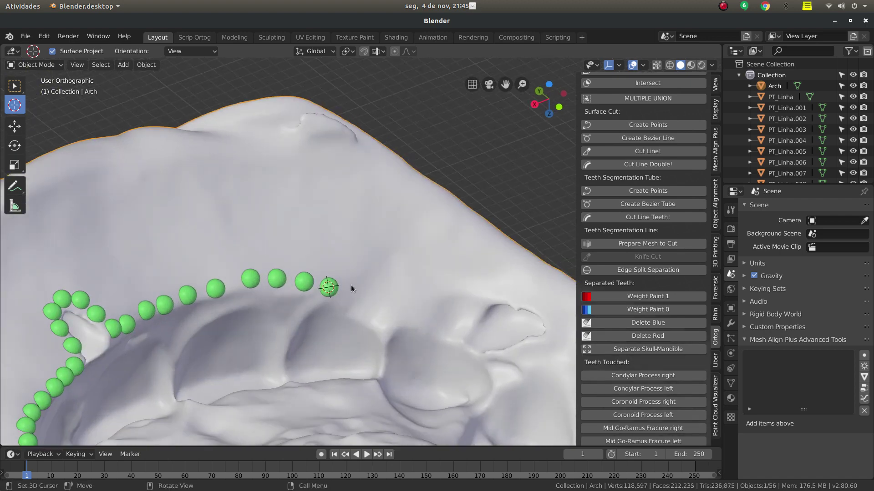
Place more cut points along the arch edge, curving past the small surface notch
left_click(382, 281)
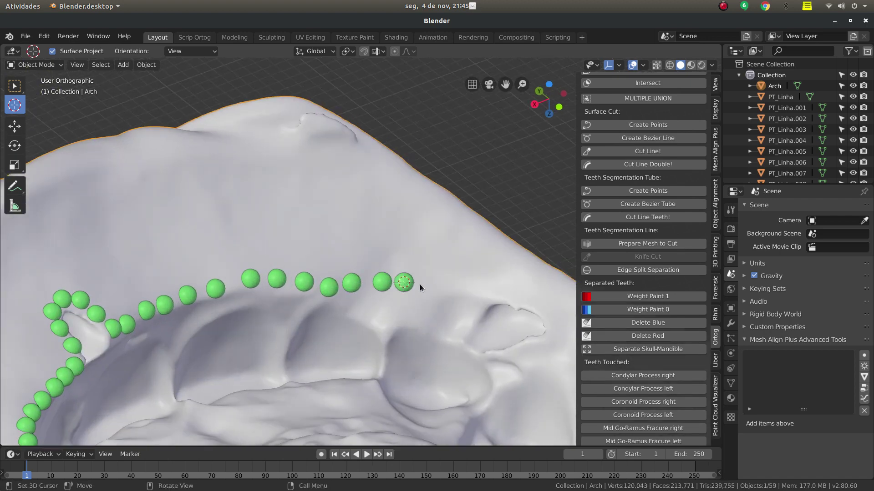
mouse_move(462, 291)
middle_mouse_down()
mouse_move(386, 295)
mouse_move(435, 225)
mouse_move(449, 241)
mouse_move(384, 270)
mouse_move(342, 256)
middle_mouse_up()
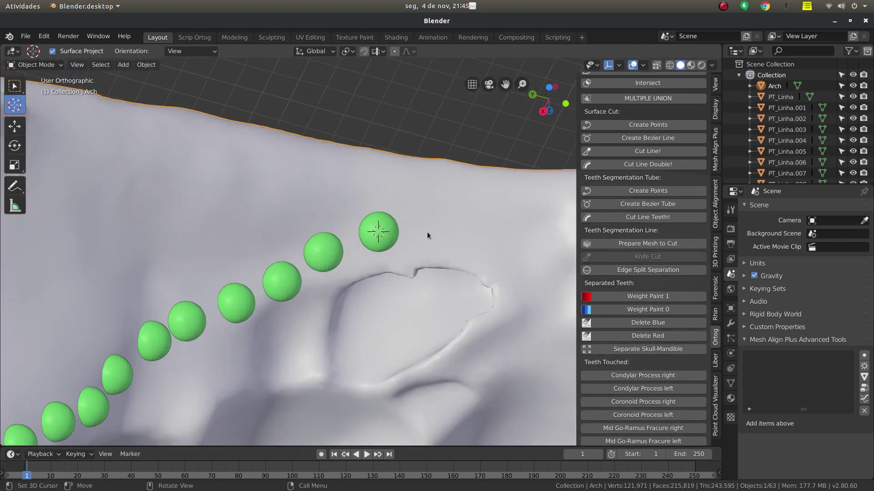
left_click(473, 240)
left_click(499, 255)
mouse_move(499, 254)
middle_mouse_down()
mouse_move(479, 307)
mouse_move(381, 309)
middle_mouse_up()
scroll(282, 291, "up", 2)
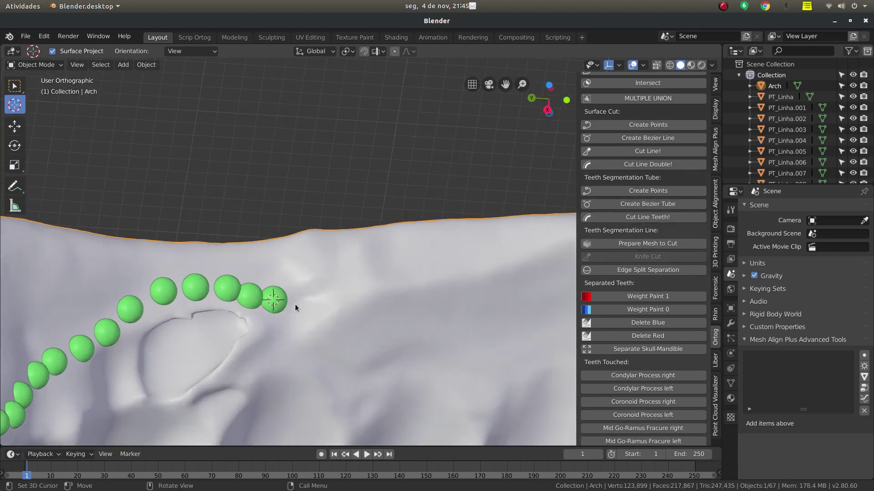
left_click(371, 290)
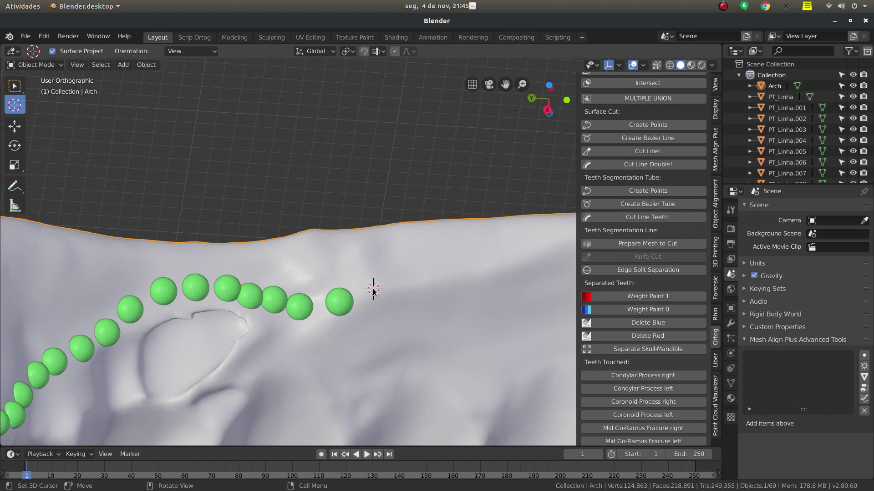
left_click(413, 285)
left_click(457, 278)
scroll(468, 282, "down", 2)
mouse_move(467, 280)
middle_mouse_down()
mouse_move(329, 357)
mouse_move(331, 310)
middle_mouse_up()
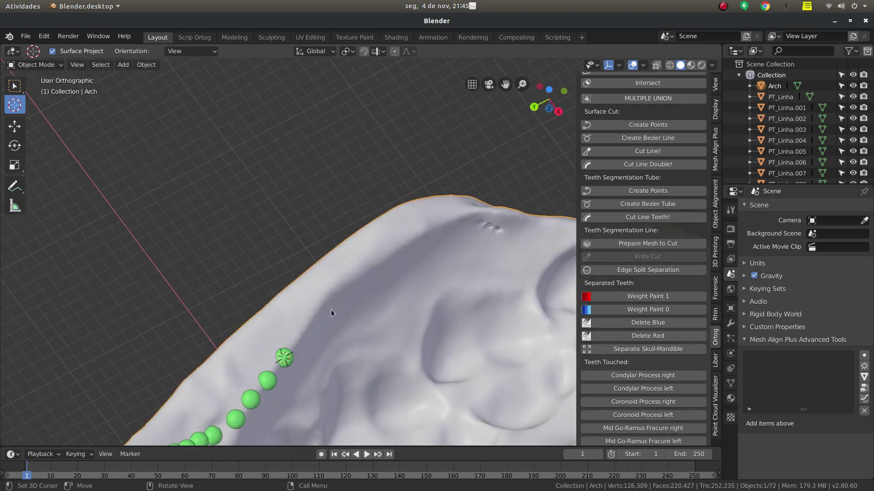
Add cut points following the arch edge around its side
left_click(305, 317)
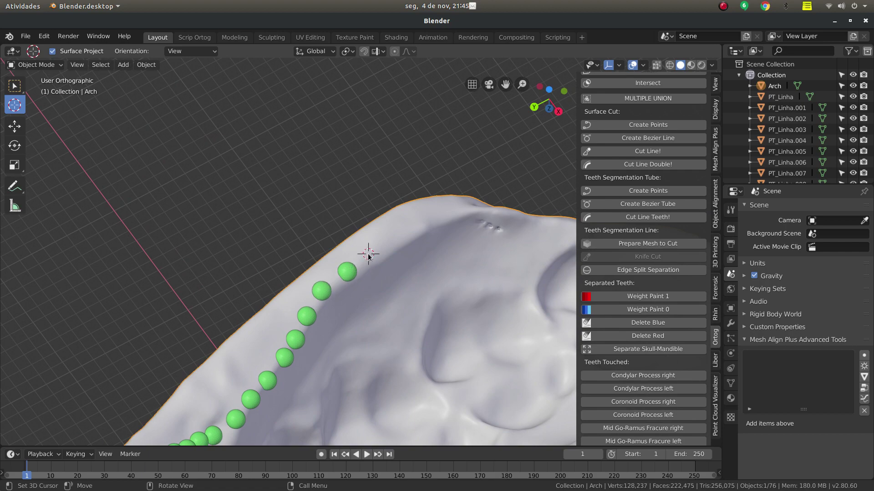
mouse_move(435, 262)
middle_mouse_down()
mouse_move(389, 338)
mouse_move(315, 340)
mouse_move(411, 275)
mouse_move(448, 282)
mouse_move(396, 301)
middle_mouse_up()
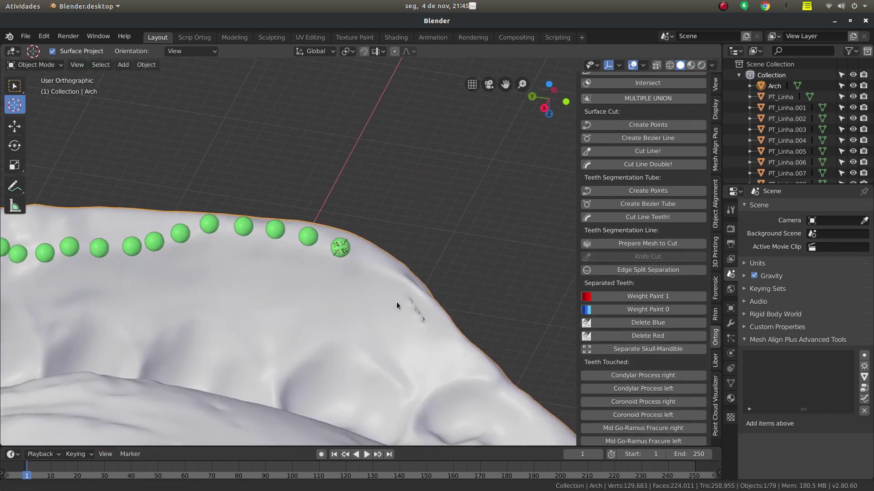
scroll(335, 274, "up", 3)
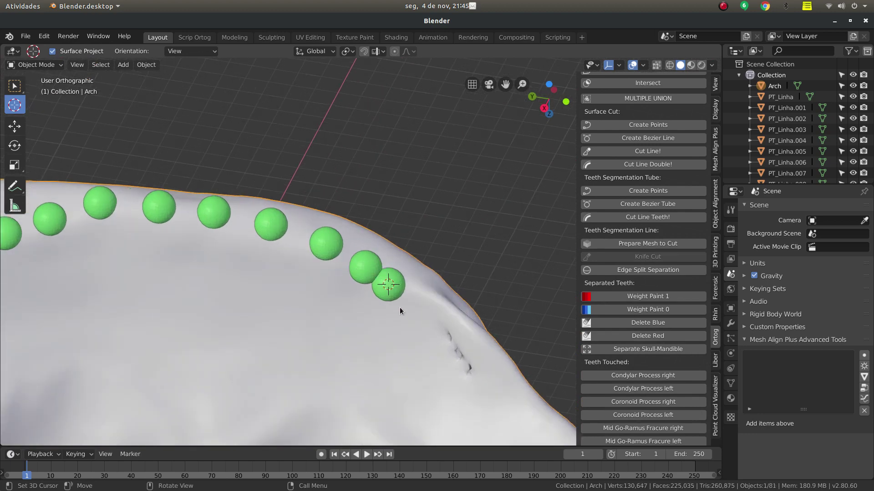
mouse_move(363, 349)
middle_mouse_down()
mouse_move(393, 343)
mouse_move(381, 295)
middle_mouse_up()
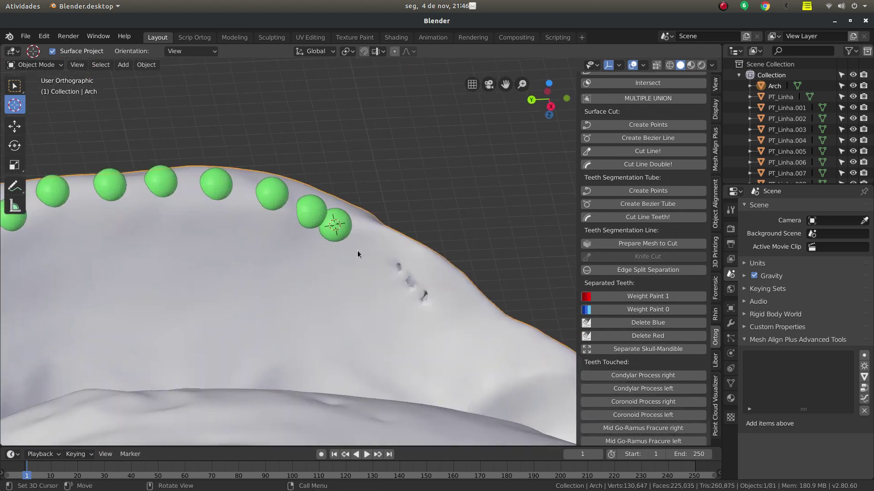
left_click(358, 252)
left_click(374, 277)
left_click(393, 304)
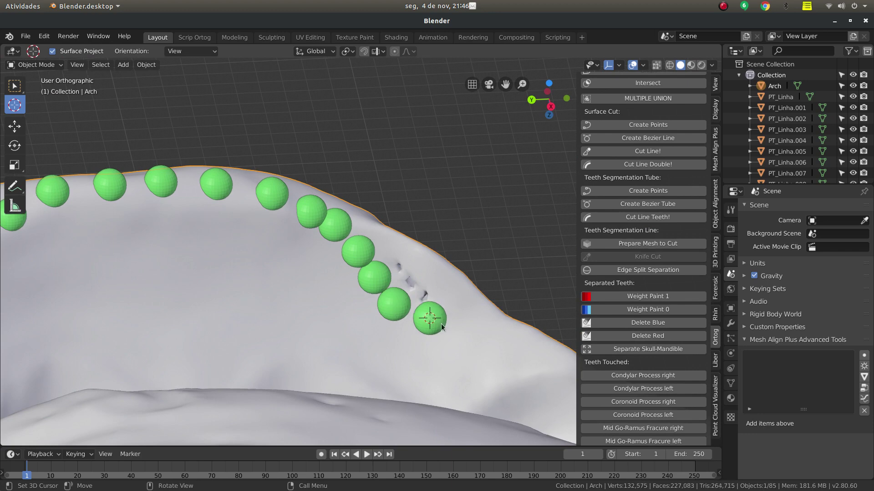
mouse_move(461, 331)
middle_mouse_down()
mouse_move(447, 355)
mouse_move(422, 296)
mouse_move(341, 353)
mouse_move(356, 287)
middle_mouse_up()
scroll(356, 286, "up", 3)
Continue the point chain further around the arch toward its back
left_click(336, 260)
left_click(371, 226)
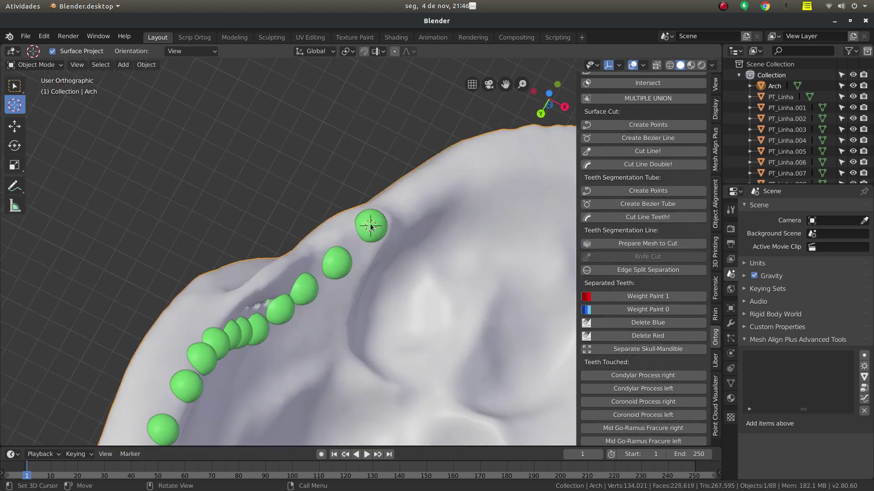
left_click(426, 180)
mouse_move(422, 197)
middle_mouse_down()
mouse_move(348, 323)
mouse_move(344, 258)
mouse_move(329, 330)
mouse_move(346, 261)
middle_mouse_up()
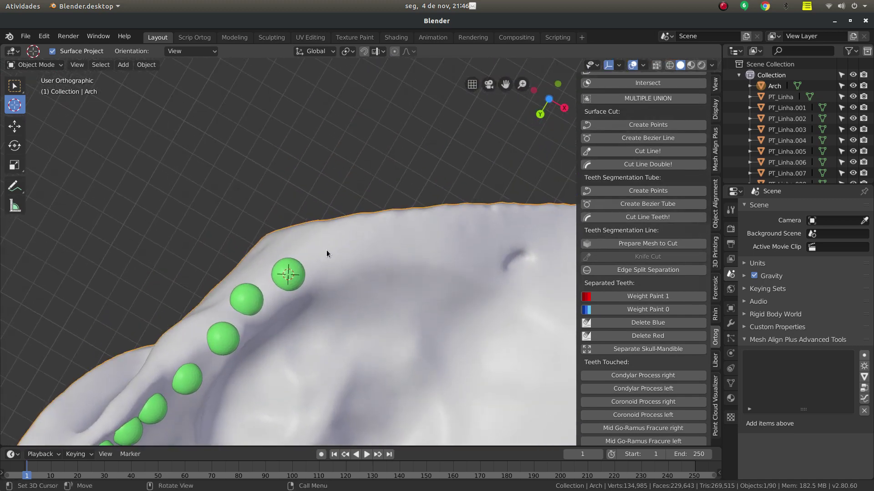
left_click(327, 251)
left_click(389, 234)
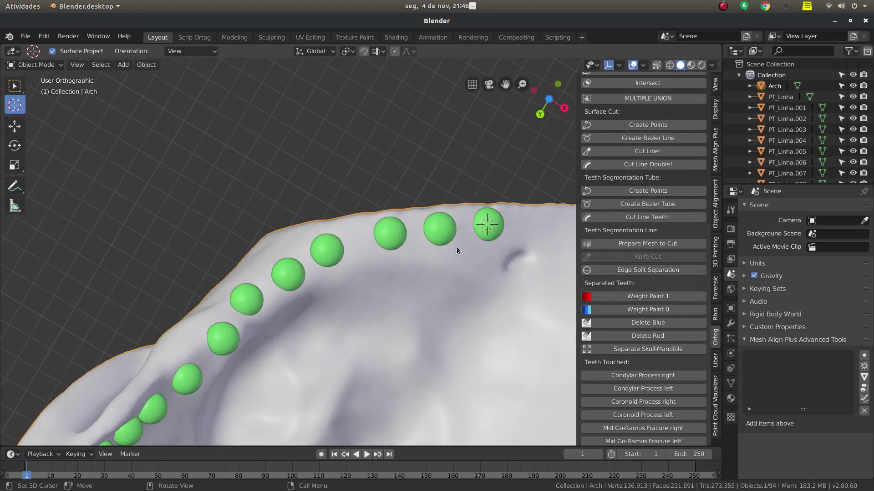
scroll(456, 247, "down", 5)
mouse_move(379, 336)
middle_mouse_down()
mouse_move(381, 305)
mouse_move(361, 318)
mouse_move(410, 333)
mouse_move(324, 302)
middle_mouse_up()
scroll(387, 285, "up", 4)
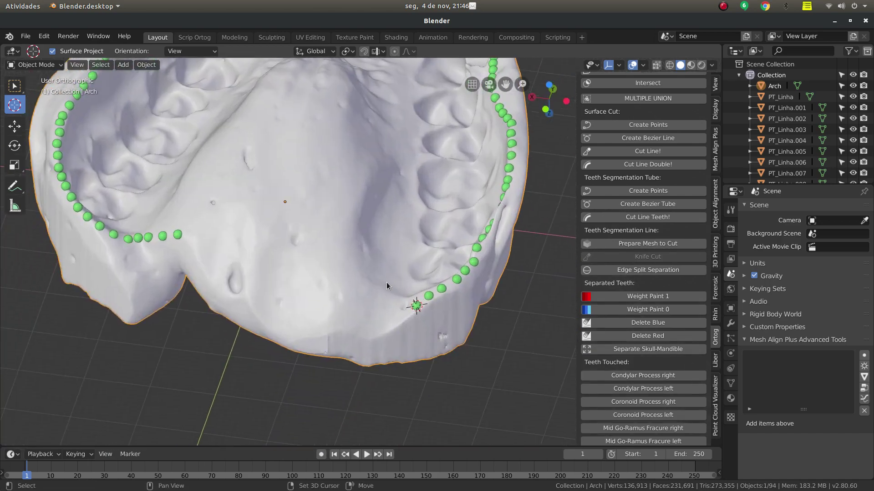
scroll(386, 286, "up", 2)
Place points across the back edge and close the loop at its starting point
left_click(422, 330)
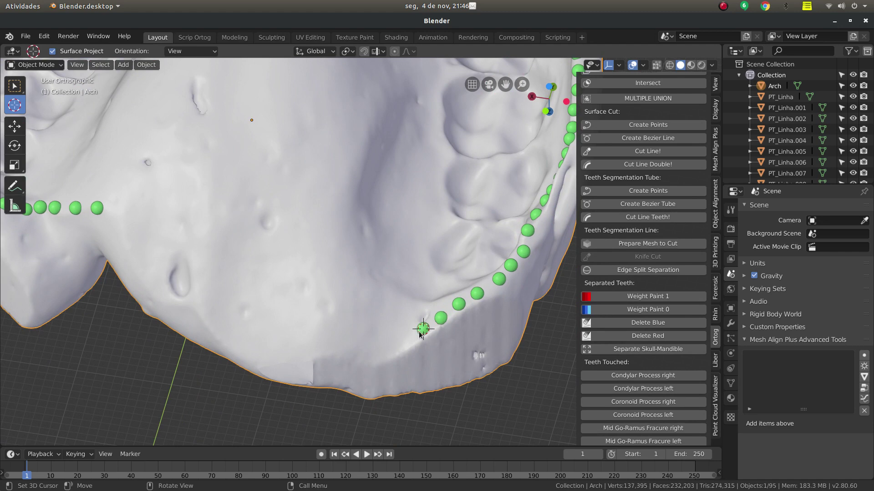
left_click(359, 338)
left_click(307, 318)
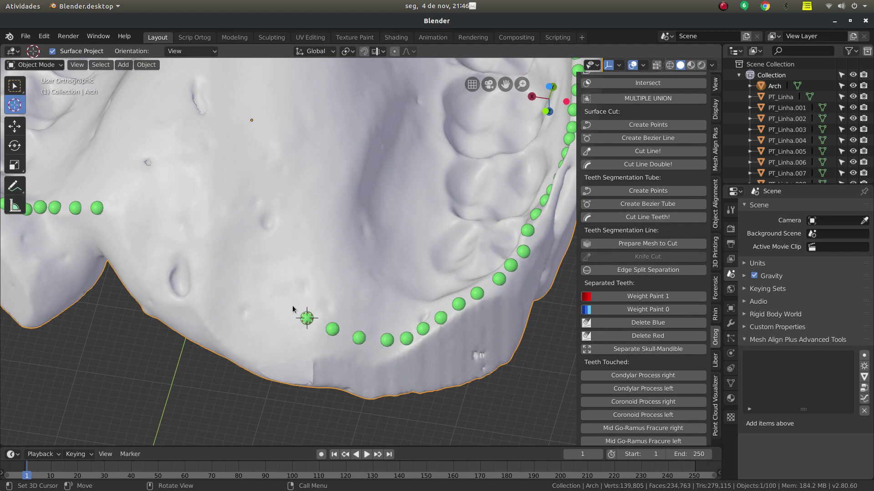
left_click(287, 303)
left_click(264, 287)
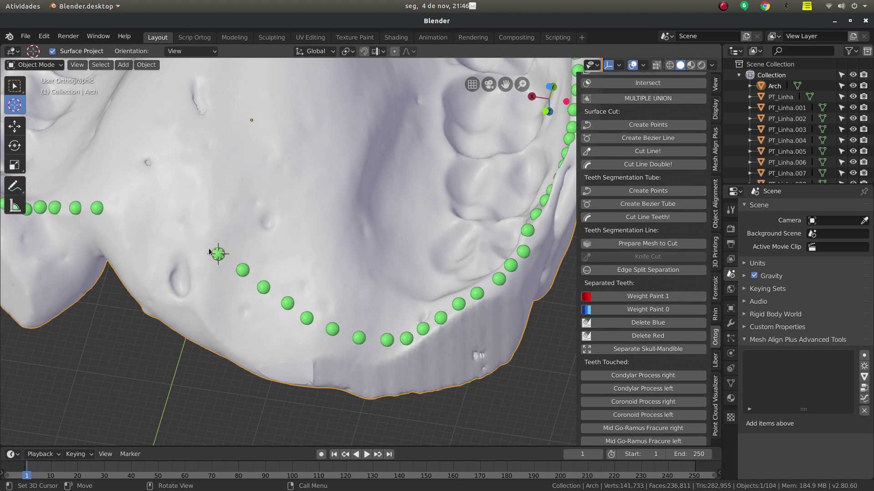
left_click(127, 220)
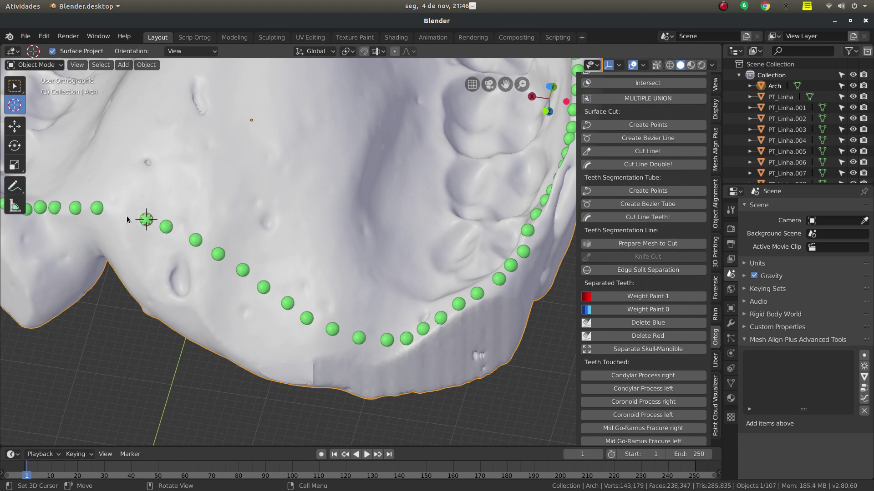
left_click(120, 214)
scroll(151, 257, "down", 5)
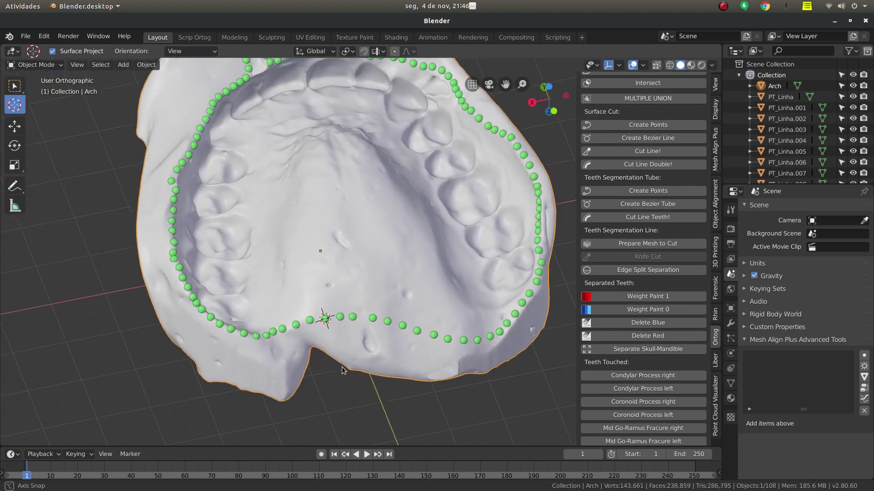
mouse_move(283, 342)
middle_mouse_down()
mouse_move(333, 409)
mouse_move(346, 354)
mouse_move(583, 179)
middle_mouse_up()
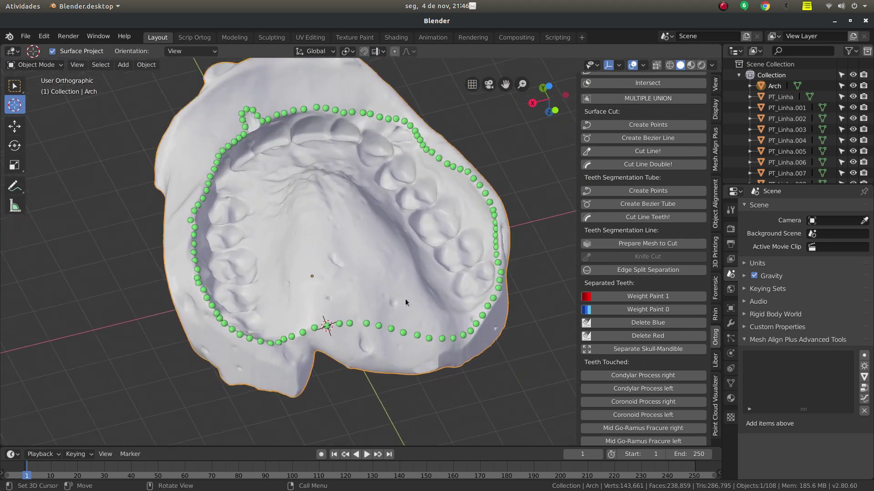
Convert the ring of points into a closed Bezier curve
left_click(648, 138)
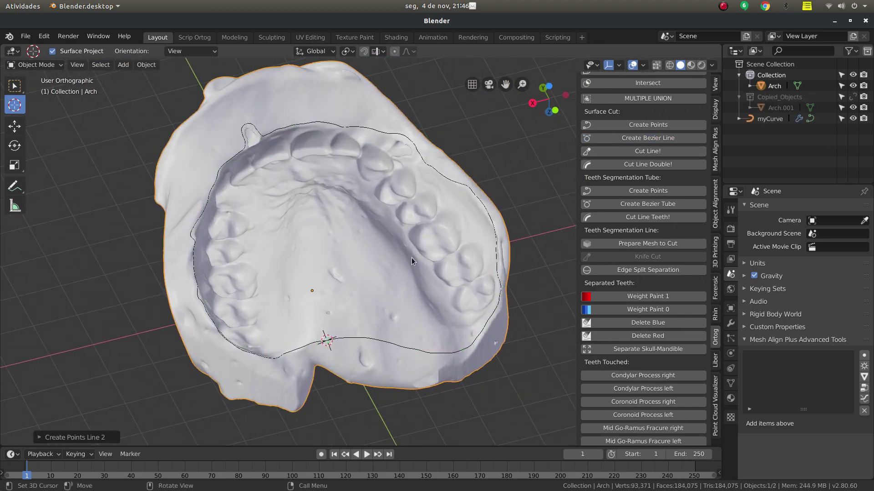
mouse_move(398, 297)
middle_mouse_down()
mouse_move(409, 294)
mouse_move(347, 300)
mouse_move(411, 297)
mouse_move(359, 322)
mouse_move(392, 302)
mouse_move(385, 324)
mouse_move(357, 144)
middle_mouse_up()
middle_click_drag(365, 237, 373, 238, "shift")
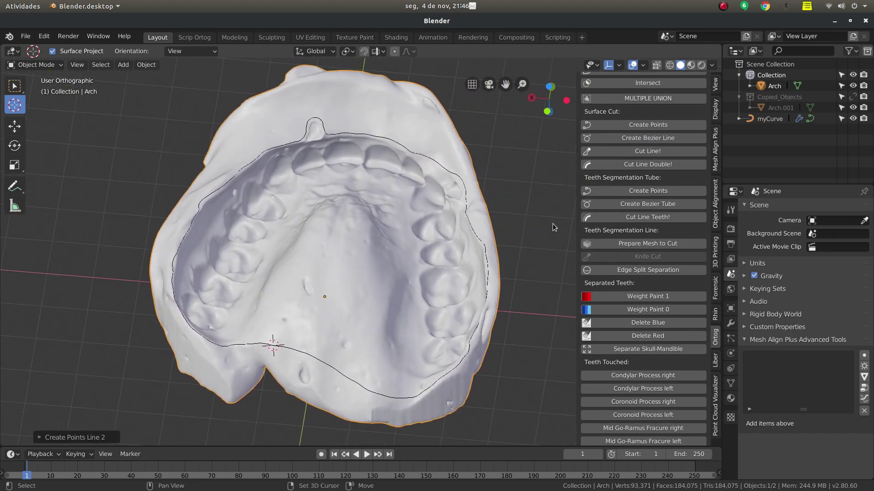
Cut the arch along the curve with Cut Line Double! and test-lift the inner piece
left_click(619, 167)
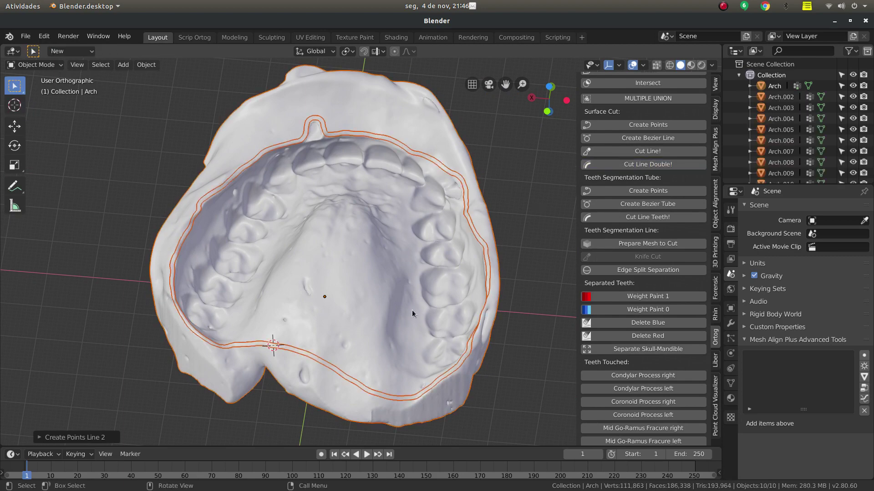
mouse_move(412, 310)
middle_mouse_down()
mouse_move(362, 288)
mouse_move(375, 322)
mouse_move(359, 312)
middle_mouse_up()
left_click(361, 289)
key("g")
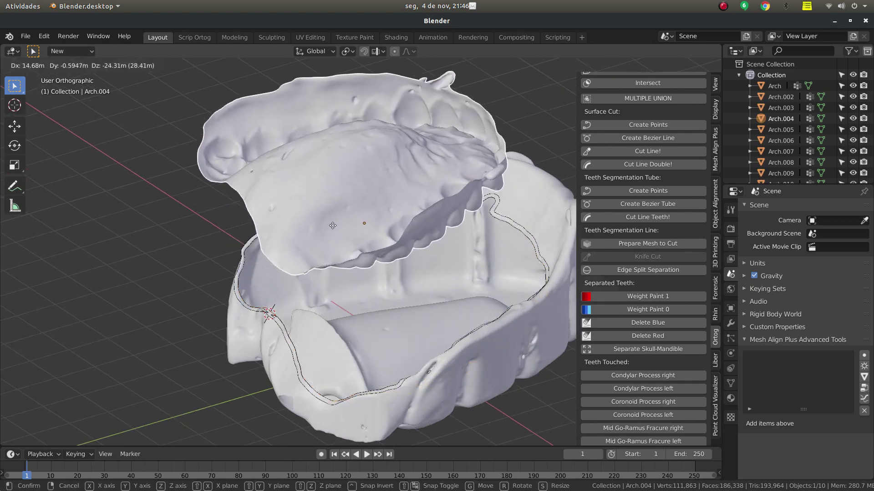
key("Escape")
Delete the outer pieces, leaving Arch.004 with 68,602 faces of teeth and palate
mouse_move(335, 269)
middle_mouse_down()
mouse_move(359, 293)
mouse_move(351, 304)
mouse_move(334, 307)
mouse_move(322, 285)
middle_mouse_up()
key("g")
key("Escape")
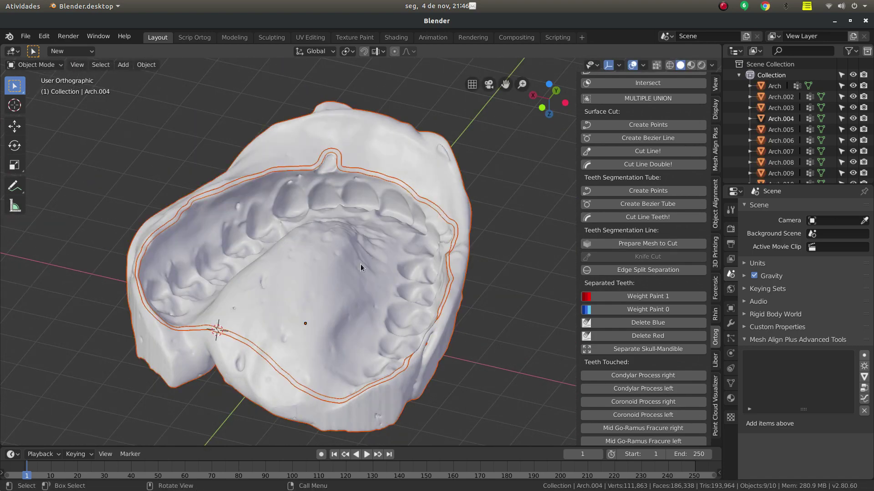
key("x")
left_click(361, 264)
mouse_move(389, 303)
middle_mouse_down()
mouse_move(435, 315)
mouse_move(383, 315)
mouse_move(387, 304)
mouse_move(356, 300)
mouse_move(301, 320)
mouse_move(305, 327)
mouse_move(321, 326)
mouse_move(386, 249)
mouse_move(377, 283)
mouse_move(317, 256)
mouse_move(341, 254)
mouse_move(359, 294)
mouse_move(319, 282)
mouse_move(326, 318)
middle_mouse_up()
scroll(326, 318, "up", 3)
scroll(298, 353, "up", 2)
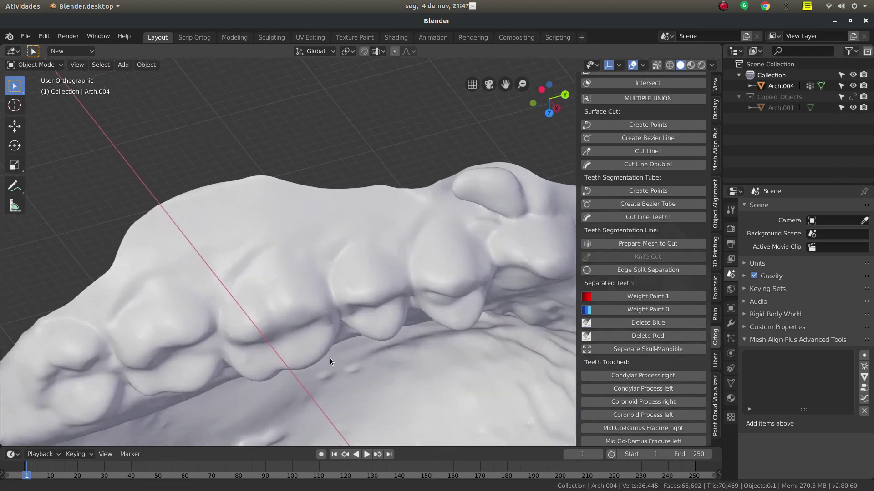
mouse_move(330, 357)
middle_mouse_down()
mouse_move(337, 324)
mouse_move(432, 335)
mouse_move(365, 354)
mouse_move(354, 281)
mouse_move(347, 324)
mouse_move(406, 338)
mouse_move(422, 351)
mouse_move(350, 334)
mouse_move(251, 351)
mouse_move(287, 310)
mouse_move(283, 251)
mouse_move(350, 275)
mouse_move(395, 318)
mouse_move(367, 294)
middle_mouse_up()
scroll(341, 305, "up", 2)
scroll(340, 314, "down", 5)
scroll(368, 302, "up", 2)
scroll(383, 325, "up", 2)
mouse_move(383, 324)
middle_mouse_down()
mouse_move(419, 300)
mouse_move(412, 283)
mouse_move(370, 336)
mouse_move(370, 319)
mouse_move(359, 332)
mouse_move(387, 338)
mouse_move(380, 319)
mouse_move(380, 332)
mouse_move(383, 323)
mouse_move(391, 332)
middle_mouse_up()
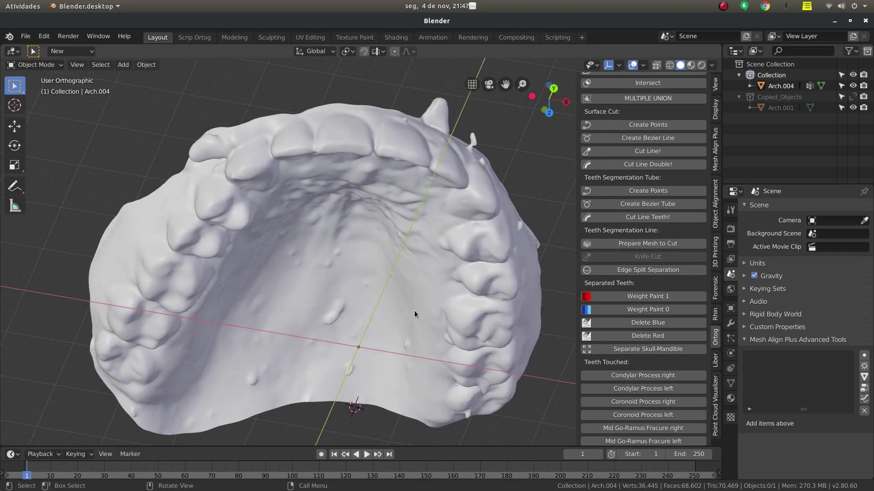
left_click(723, 6)
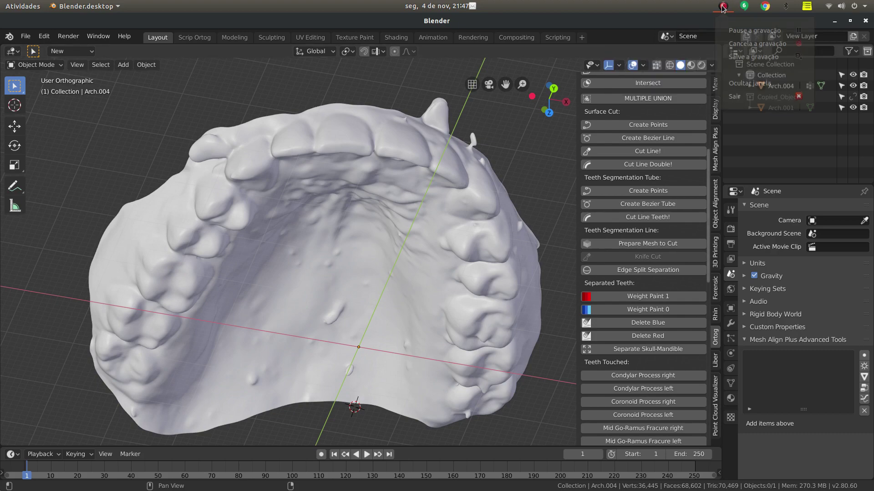